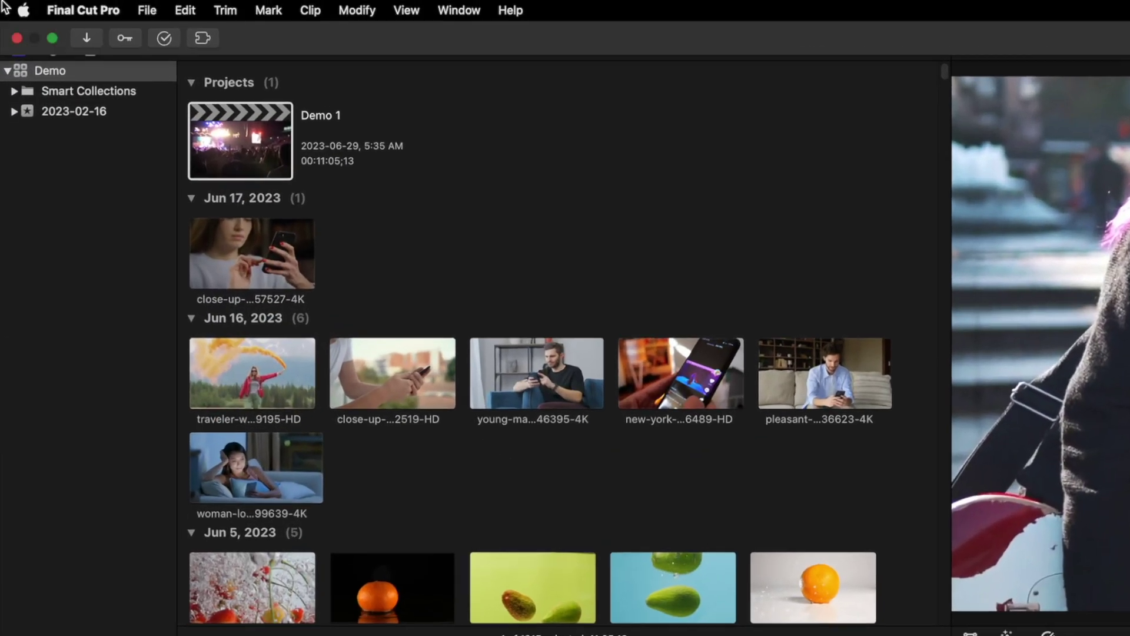
# - Open the Command Editor for customizing shortcuts and switch to the Default command set
pyautogui.click(46, 6)
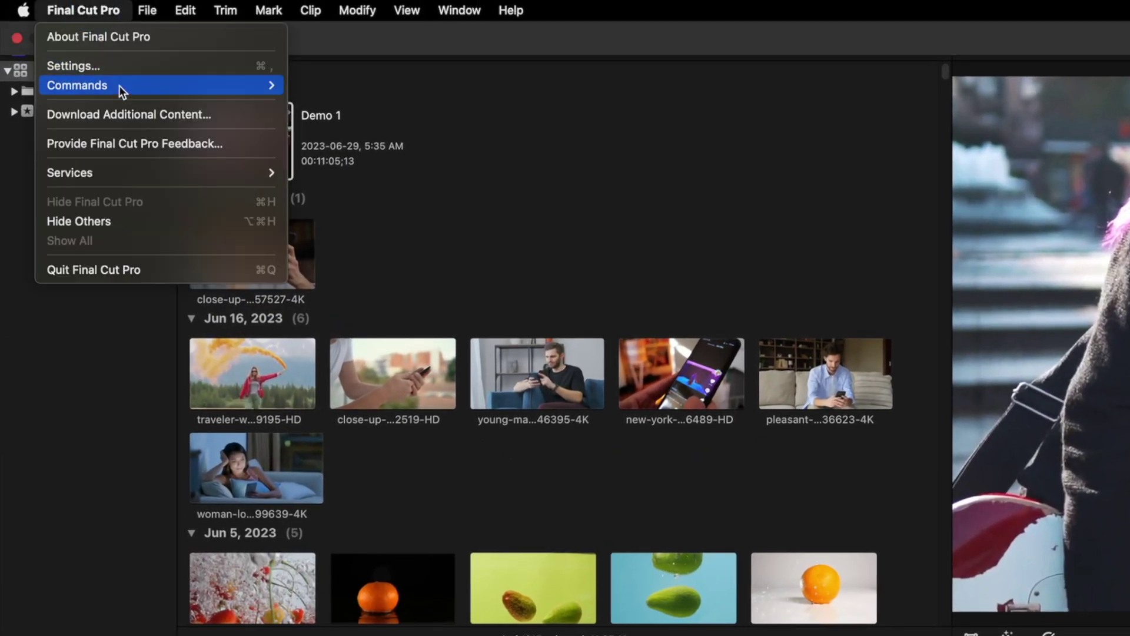
pyautogui.moveTo(121, 91)
pyautogui.click(350, 85)
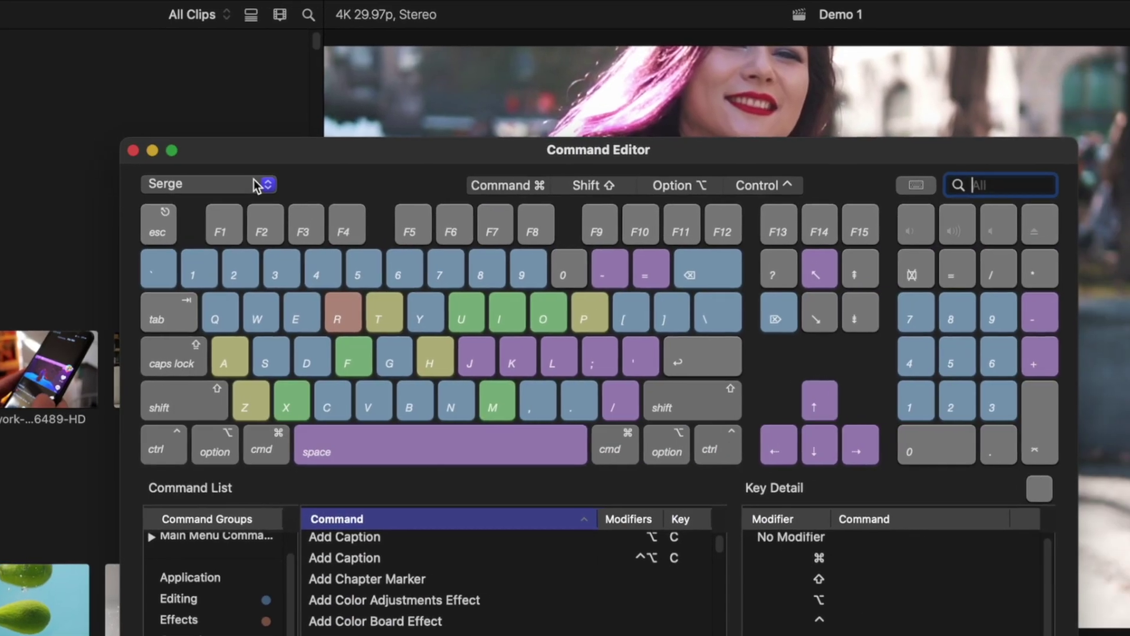
pyautogui.click(259, 185)
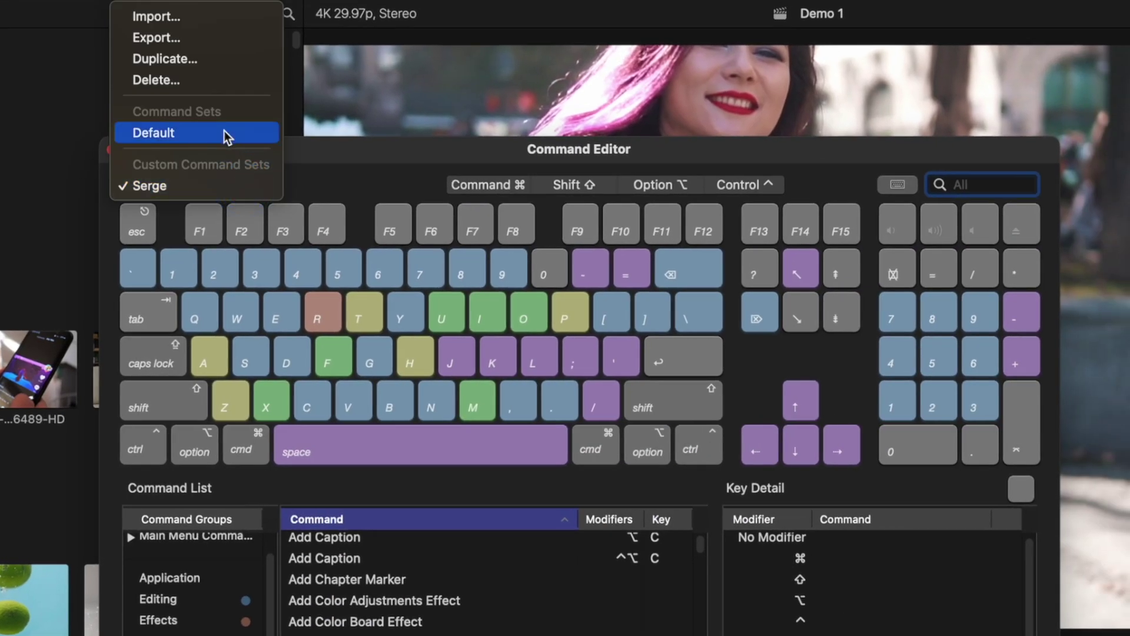
pyautogui.click(225, 133)
# - Duplicate the Default command set under the name Demo
pyautogui.click(249, 186)
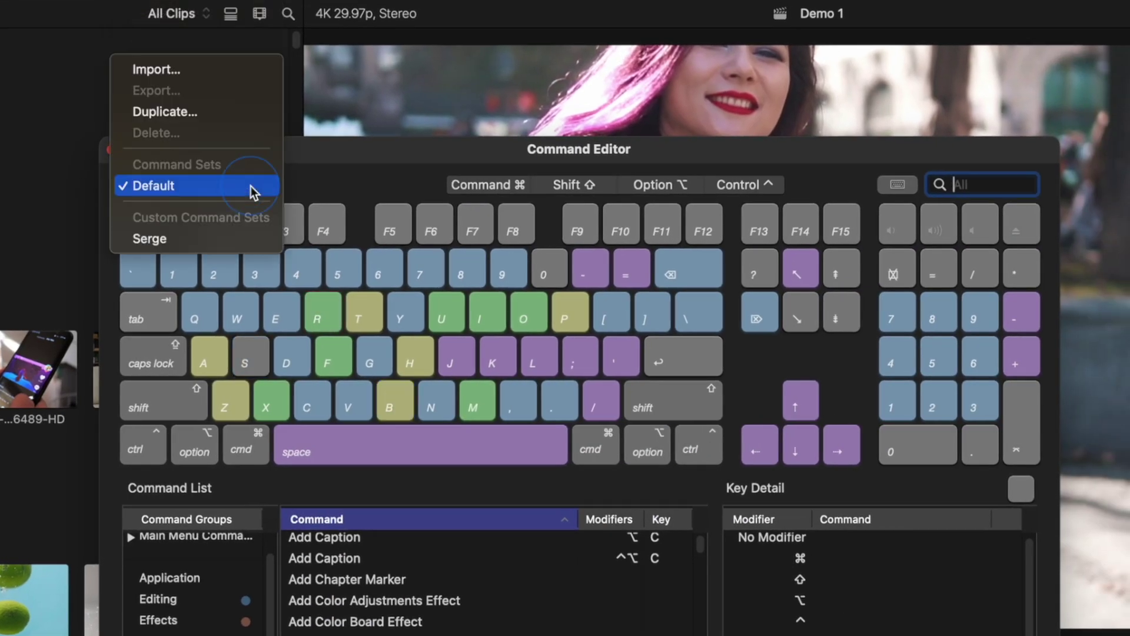
pyautogui.click(232, 118)
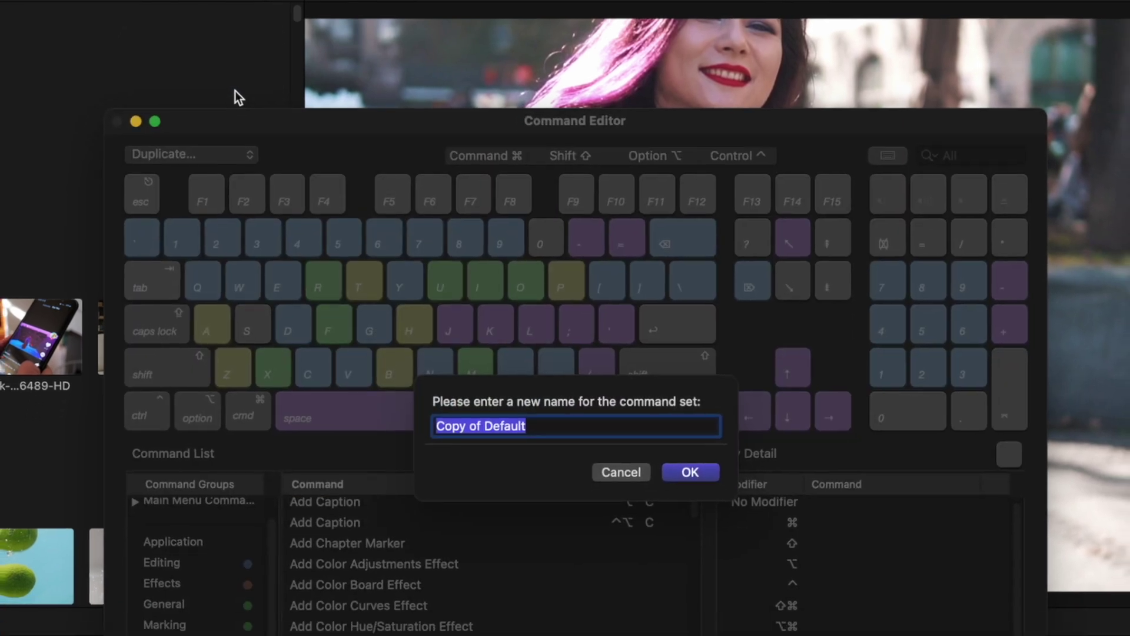
pyautogui.write('Demo')
pyautogui.click(670, 348)
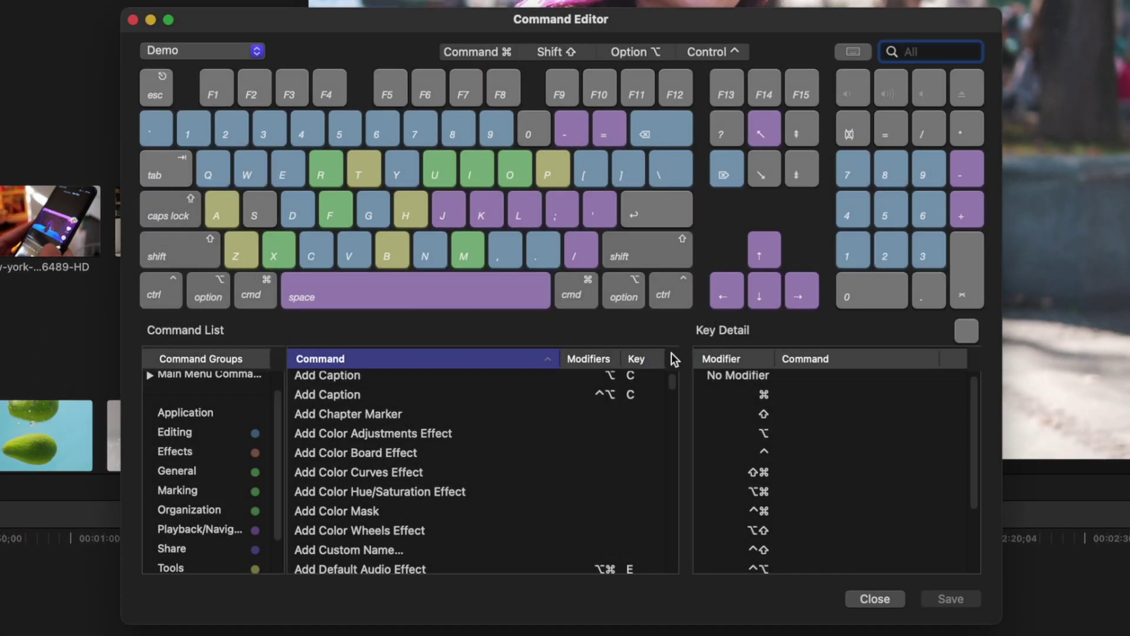
# - Reassign the B key so Blade has no modifier and Blade Tool uses Command, with a copy of Blade Tool on Option
pyautogui.click(391, 258)
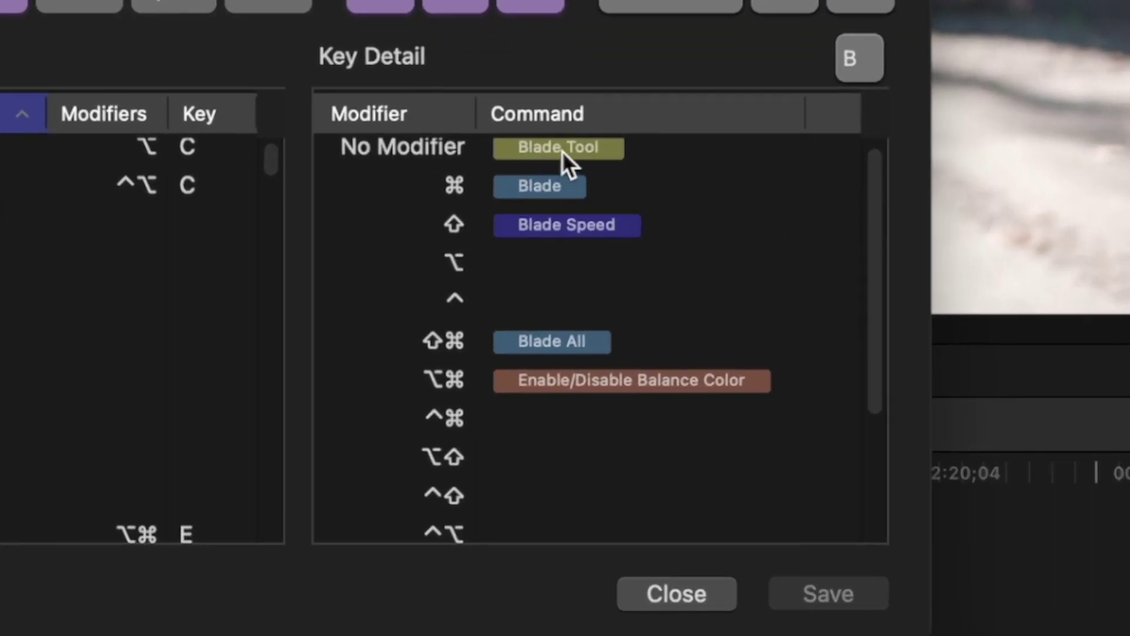
pyautogui.click(818, 376)
pyautogui.moveTo(563, 152); pyautogui.dragTo(567, 255)
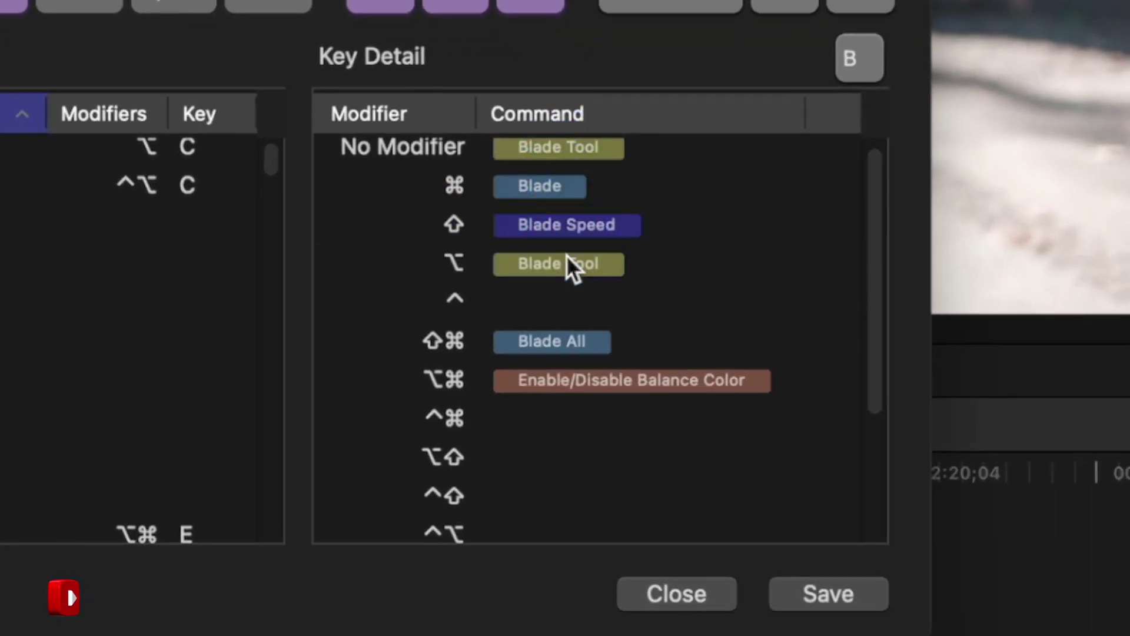
pyautogui.click(560, 188)
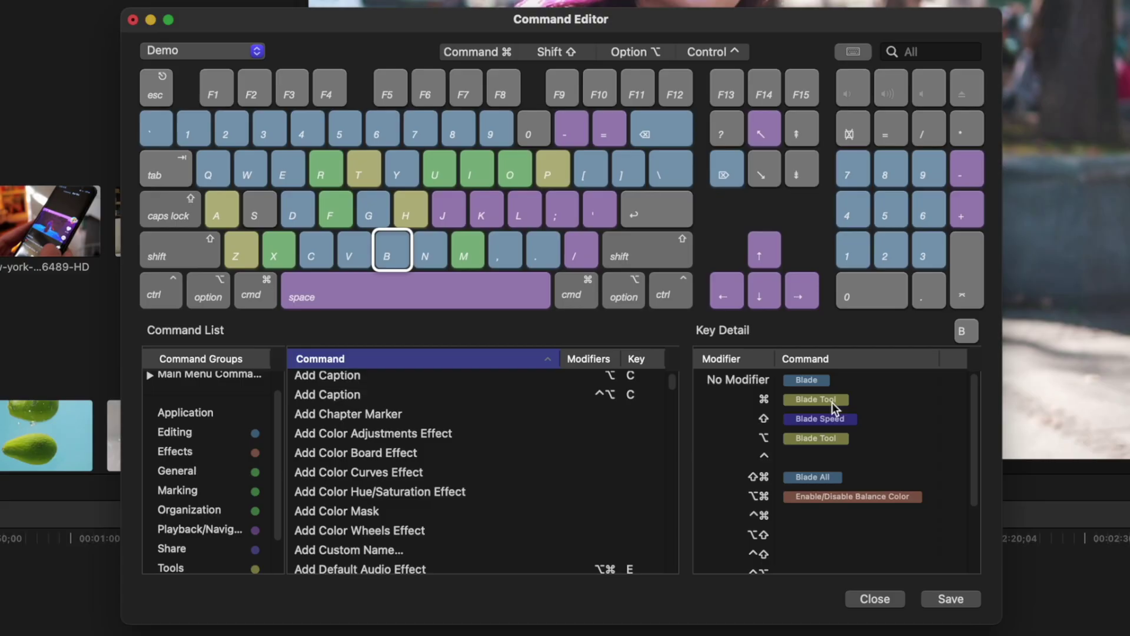
# - Reassign the [ key so Trim Start has no modifier and Select Left Edge uses Option, with a copy on Shift-Command
pyautogui.click(601, 172)
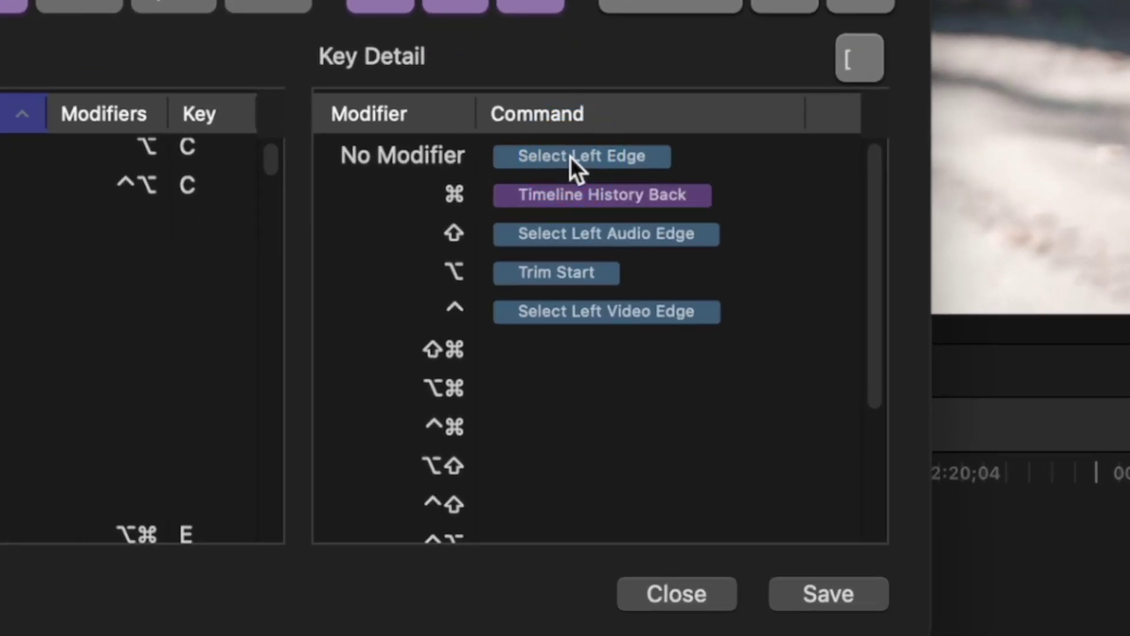
pyautogui.moveTo(570, 156); pyautogui.dragTo(595, 350)
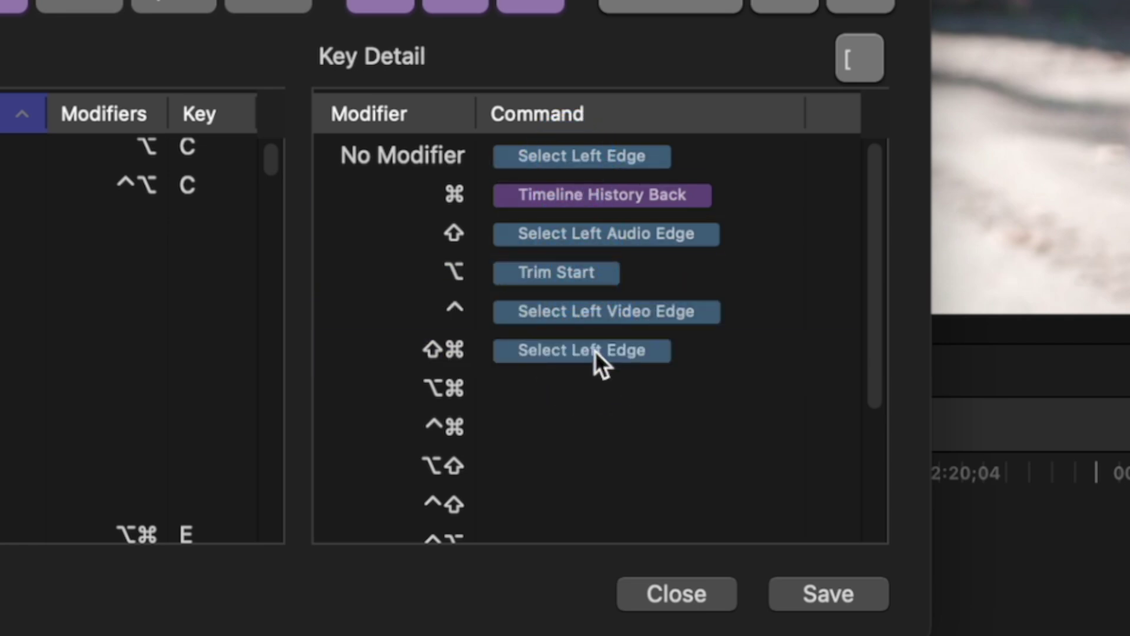
pyautogui.moveTo(570, 278); pyautogui.dragTo(573, 164)
pyautogui.moveTo(584, 352); pyautogui.dragTo(573, 277)
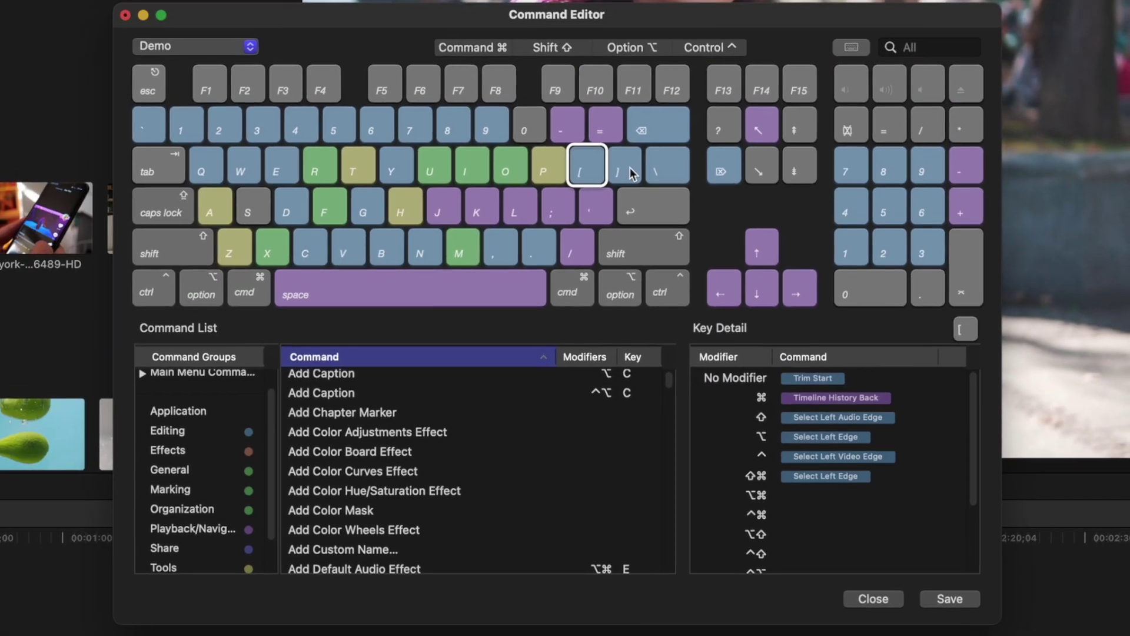
# - Reassign the ] key so Trim End has no modifier and Select Right Edge uses Option, and save and close the command set
pyautogui.press(']')
pyautogui.moveTo(811, 385)
pyautogui.mouseDown()
pyautogui.moveTo(825, 478)
pyautogui.moveTo(808, 381)
pyautogui.mouseUp()
pyautogui.moveTo(832, 476); pyautogui.dragTo(831, 443)
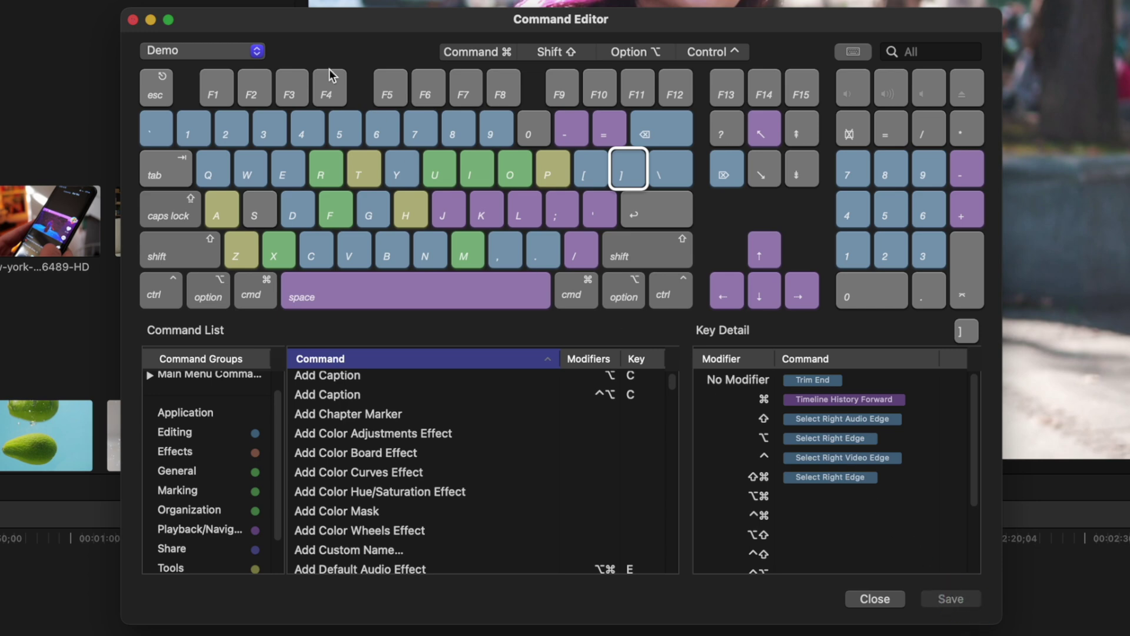
pyautogui.click(134, 21)
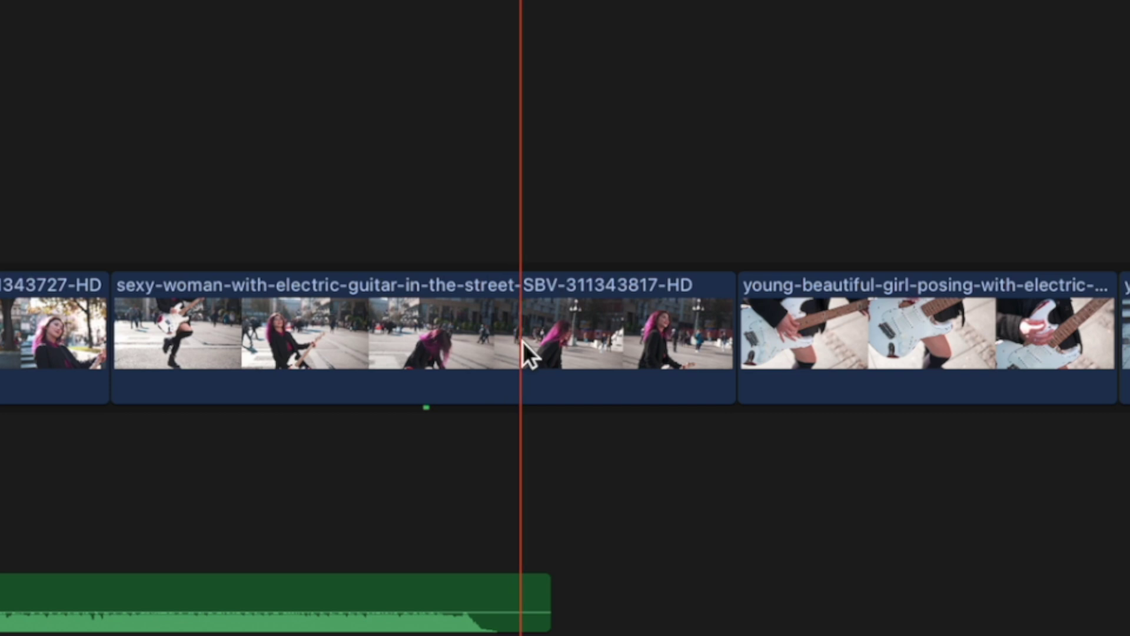
# - Split the electric-guitar-in-the-street clip at the playhead and trim the start of its second part
pyautogui.press('b')
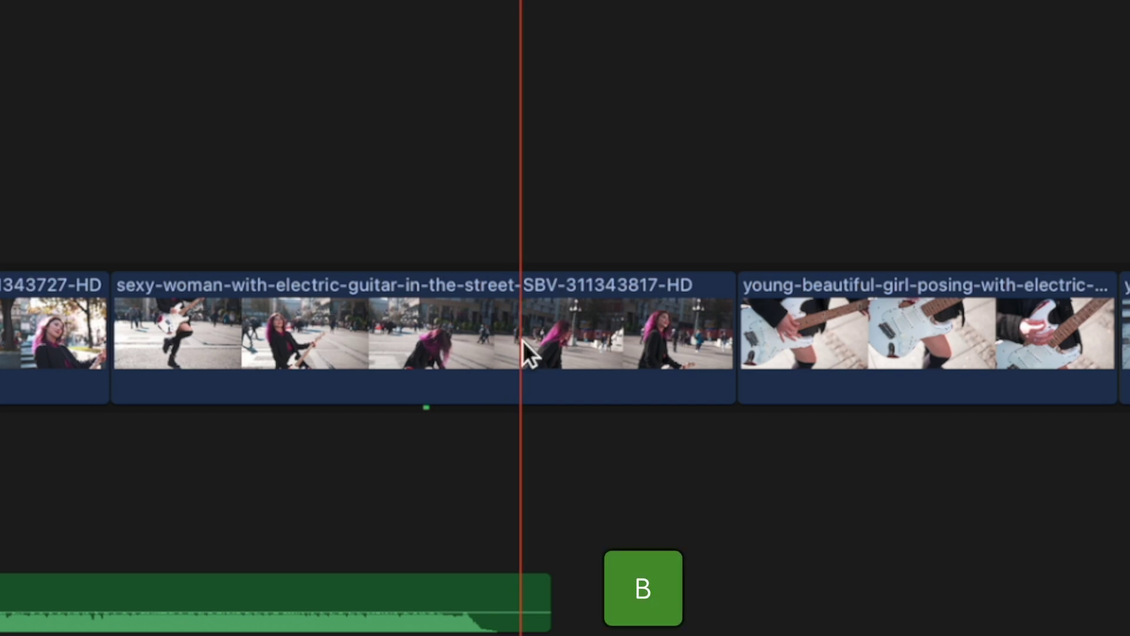
pyautogui.click(523, 340)
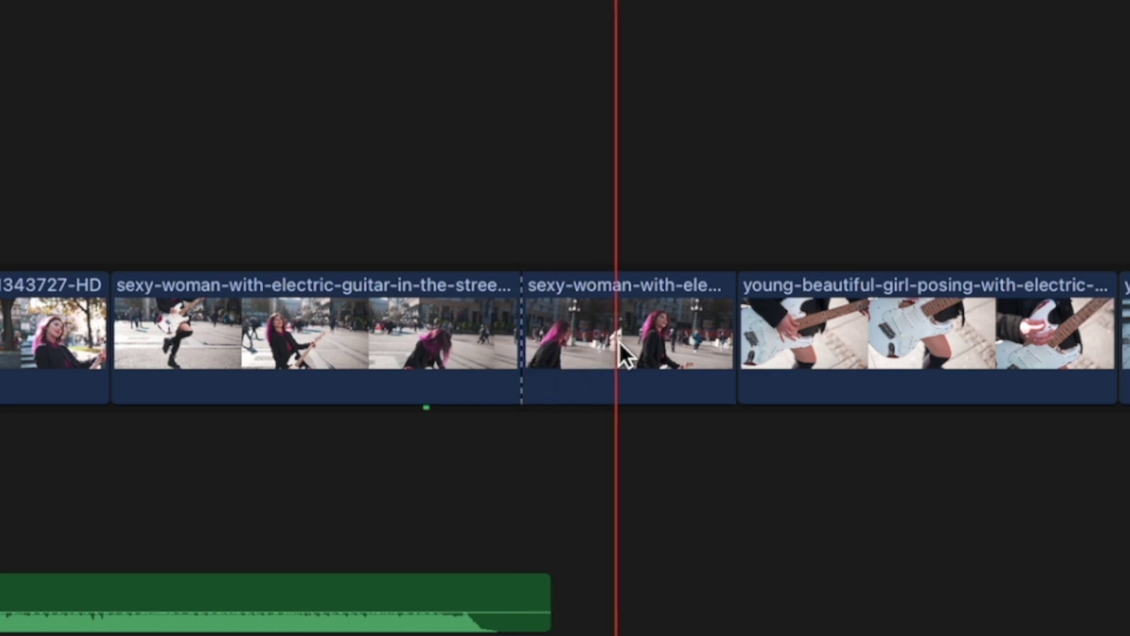
pyautogui.hotkey('alt', '[')
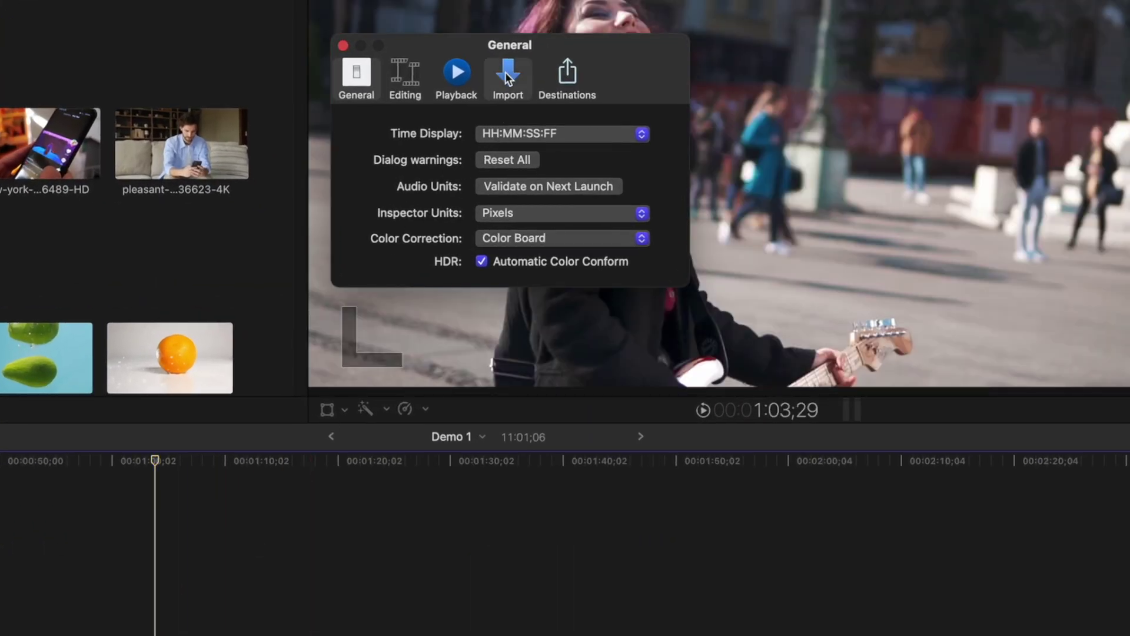
# - Configure the import settings to copy files to the library storage location, add keywords from folders and create proxy media
pyautogui.click(506, 77)
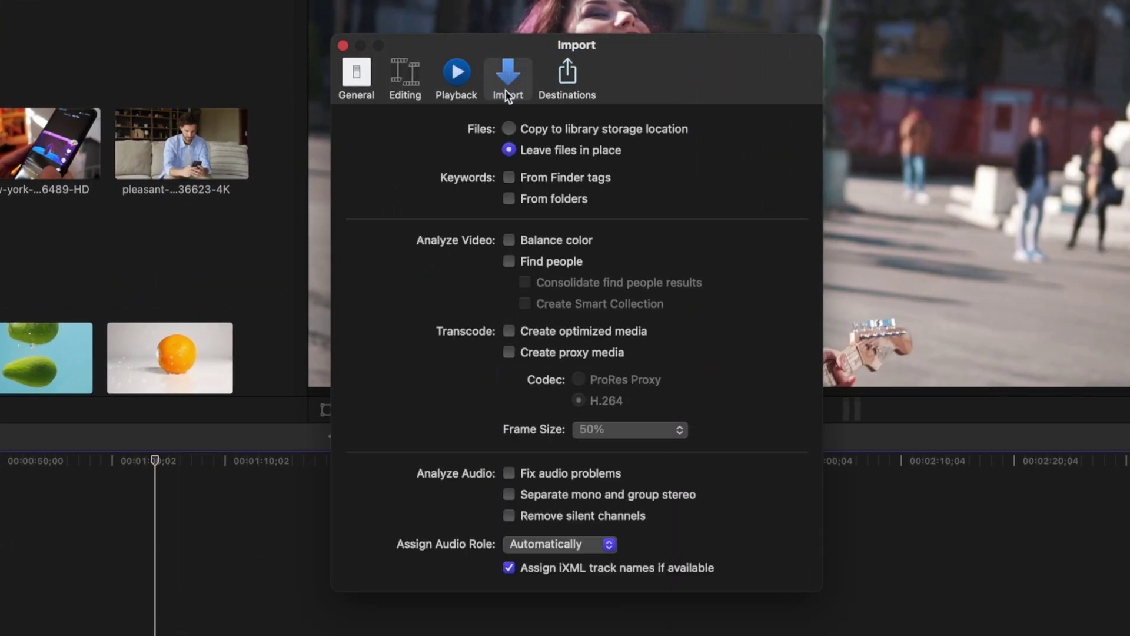
pyautogui.click(507, 129)
pyautogui.click(507, 203)
pyautogui.click(342, 47)
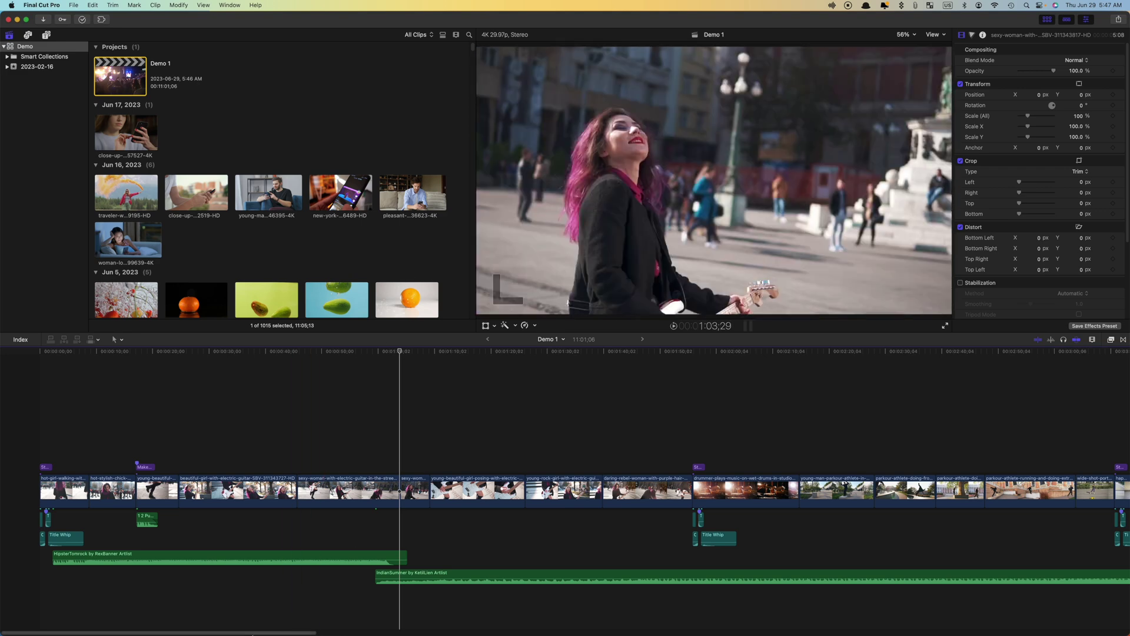
# - Switch to Finder and add the aerial ocean-surface MP4 from the Desktop to the timeline above the main storyline
pyautogui.moveTo(253, 634)
pyautogui.click(267, 615)
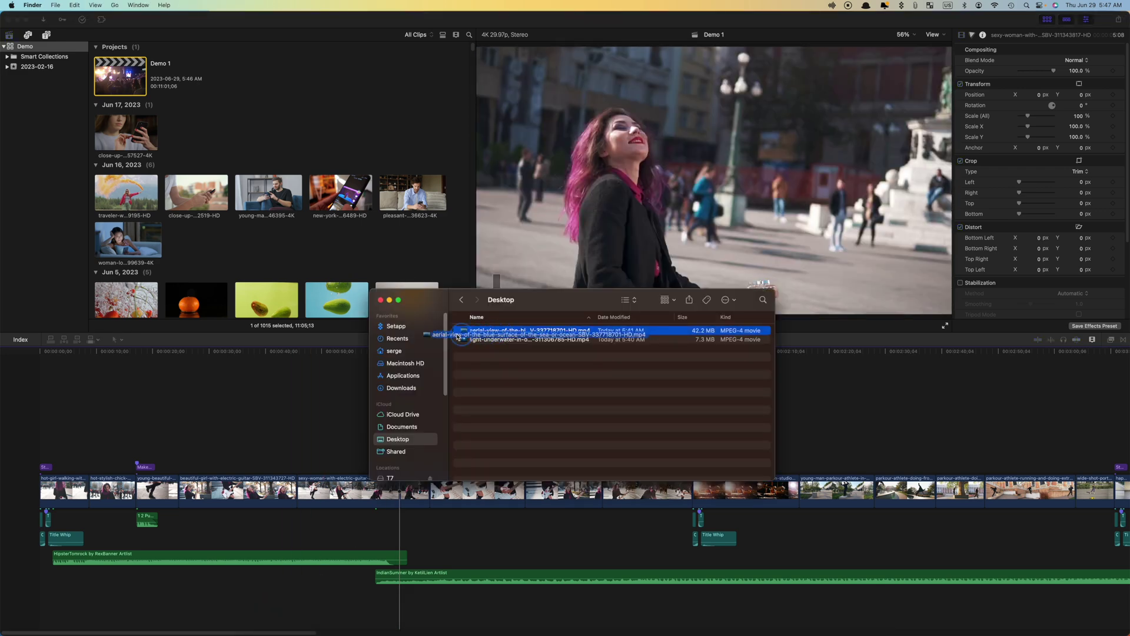
pyautogui.moveTo(457, 336); pyautogui.dragTo(200, 456)
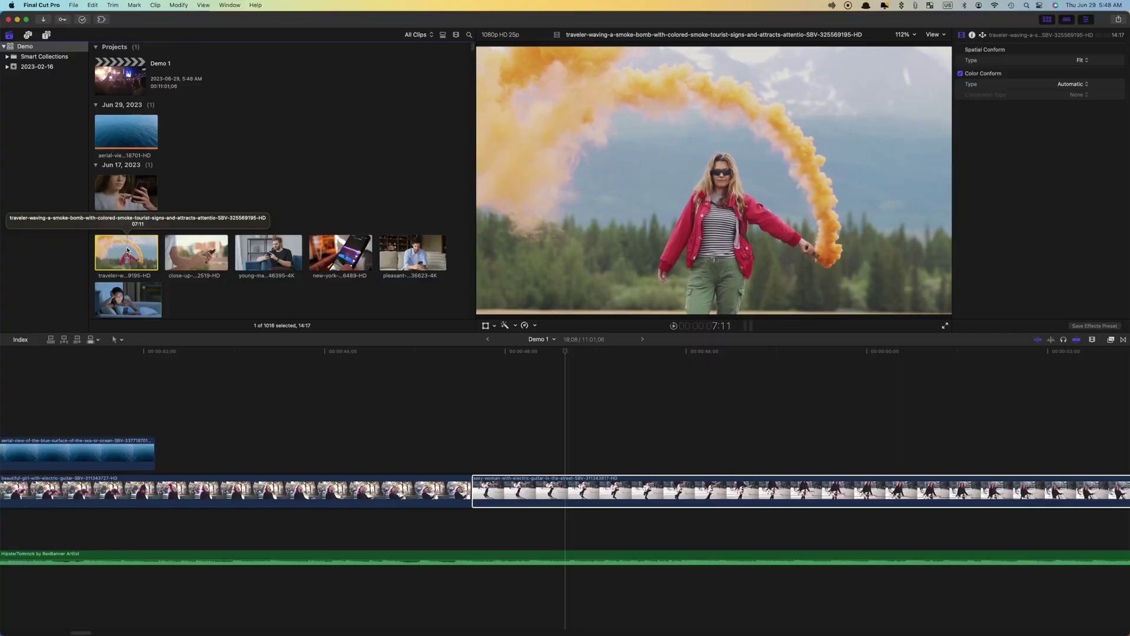
# - Connect the traveler smoke-bomb clip above the main storyline at the playhead and remove it again
pyautogui.press('q')
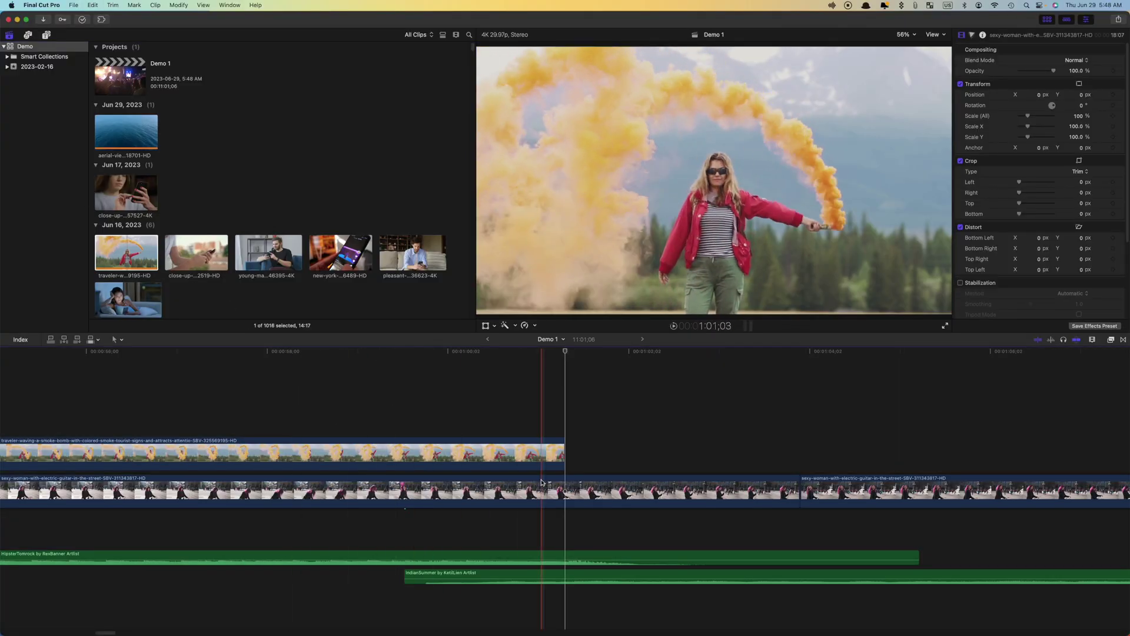
pyautogui.hscroll(-10, 542, 482)
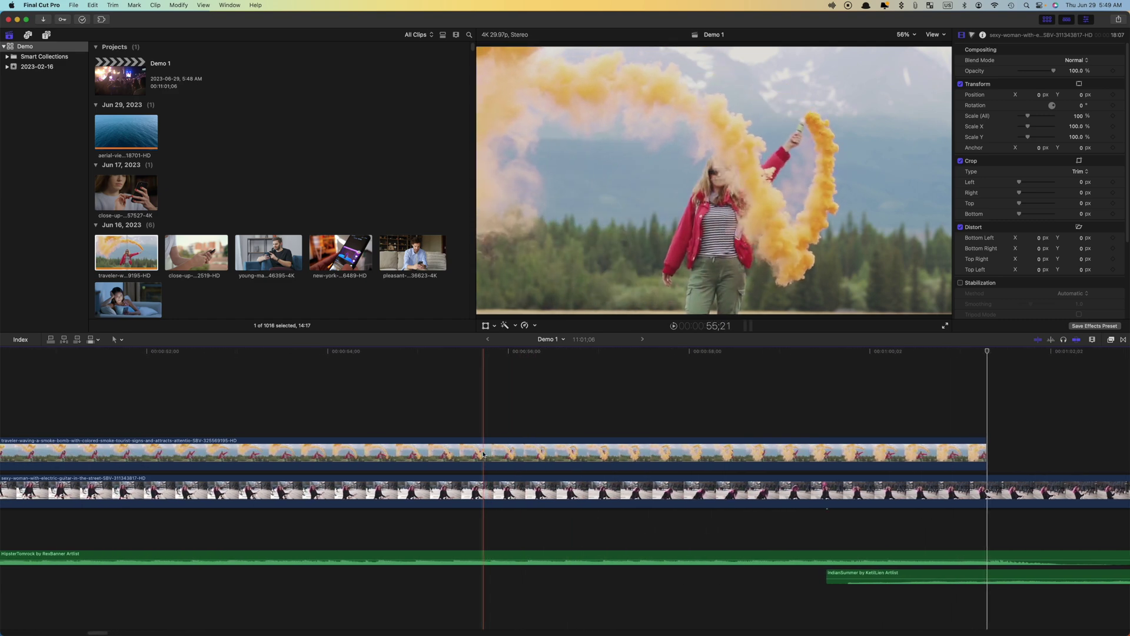
pyautogui.hscroll(-6, 461, 451)
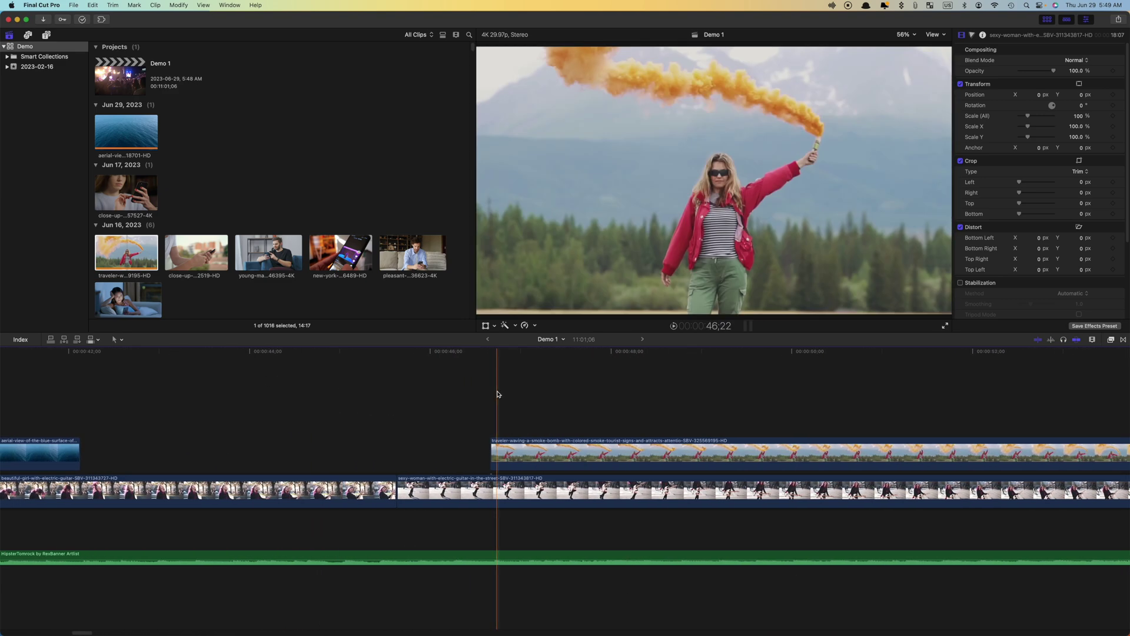
pyautogui.press('Delete')
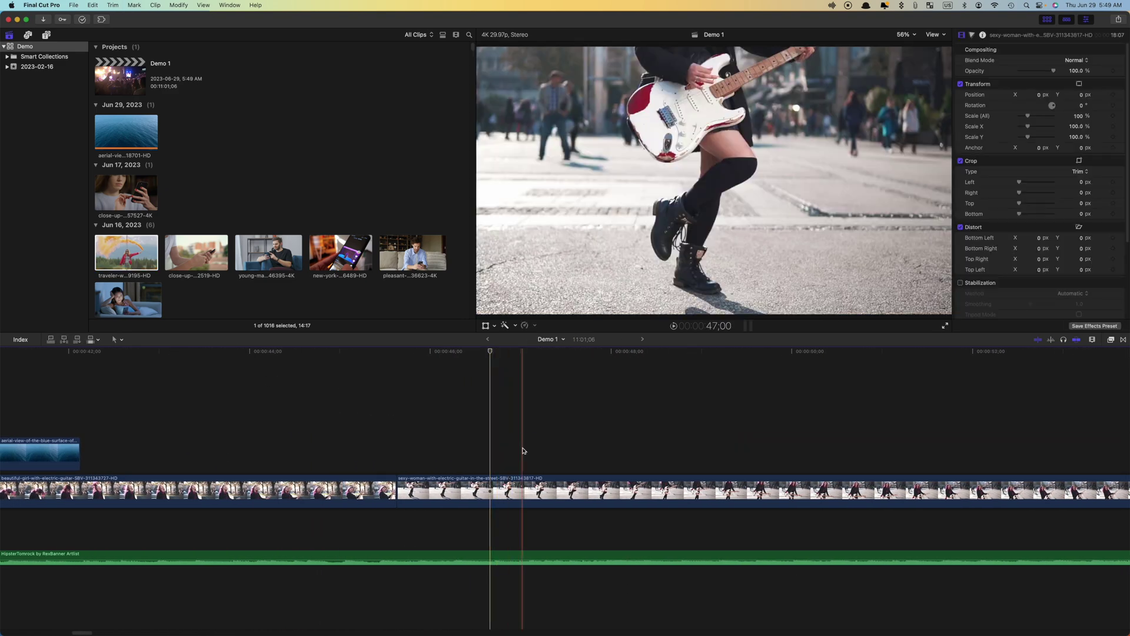
# - Turn off Position playhead after edit operation in the Editing settings and connect the traveler smoke-bomb clip at the playhead
pyautogui.press('super+comma')
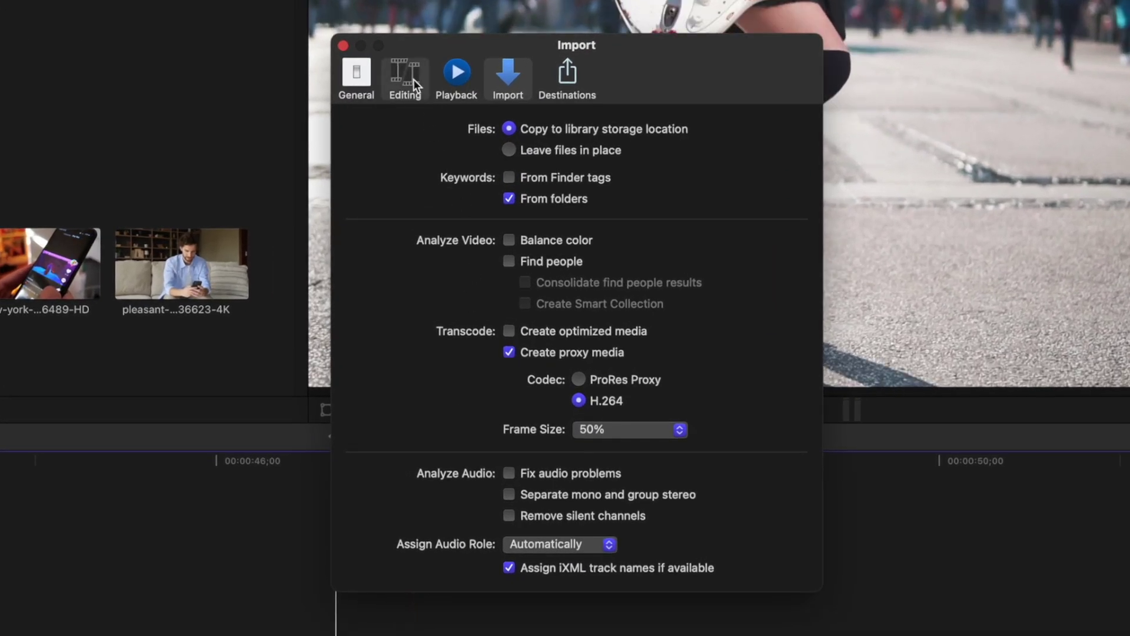
pyautogui.click(406, 79)
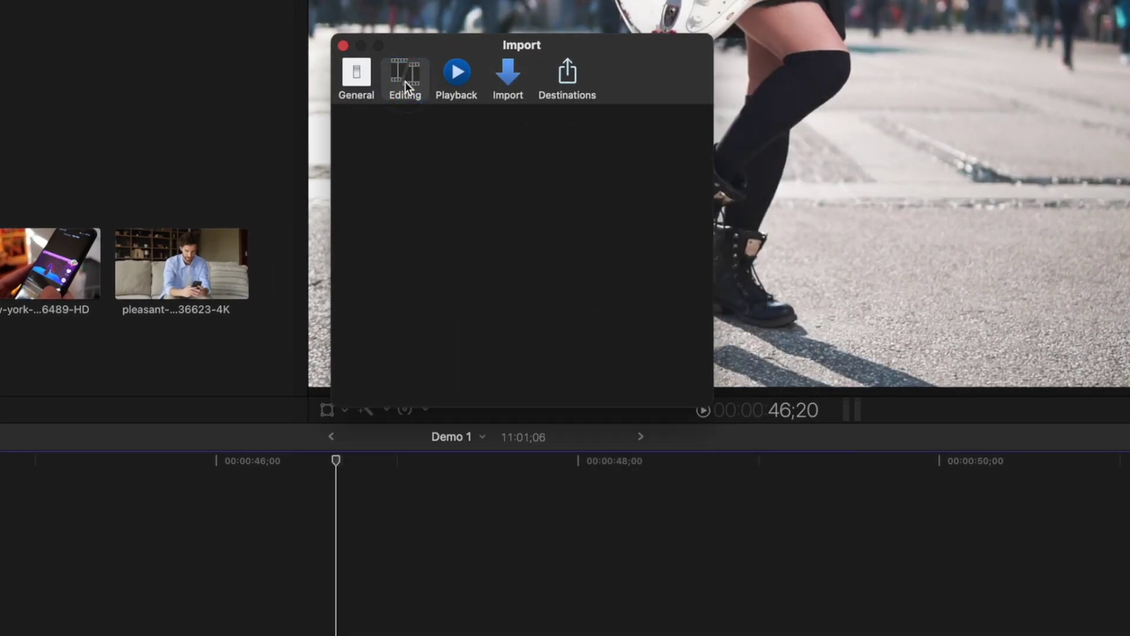
pyautogui.click(442, 153)
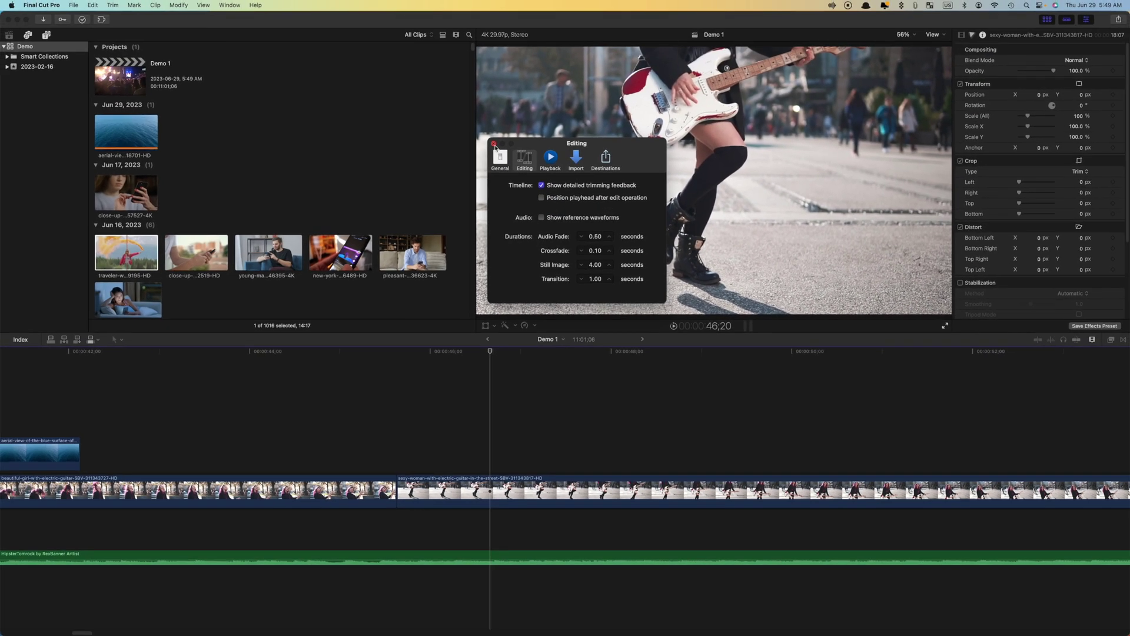
pyautogui.click(494, 144)
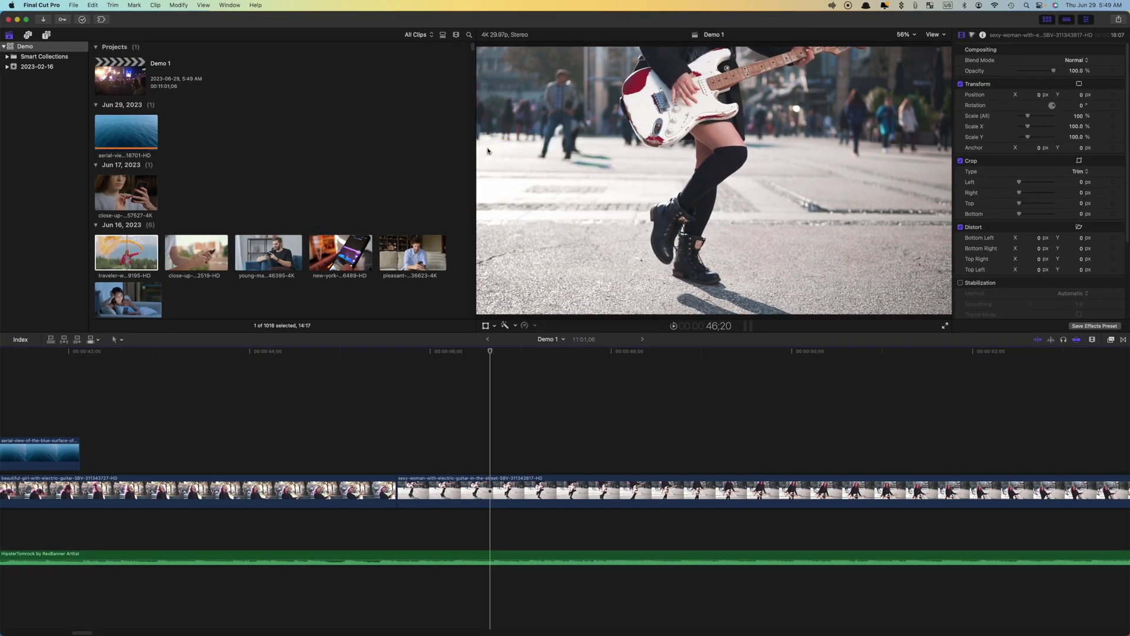
pyautogui.click(108, 255)
pyautogui.press('q')
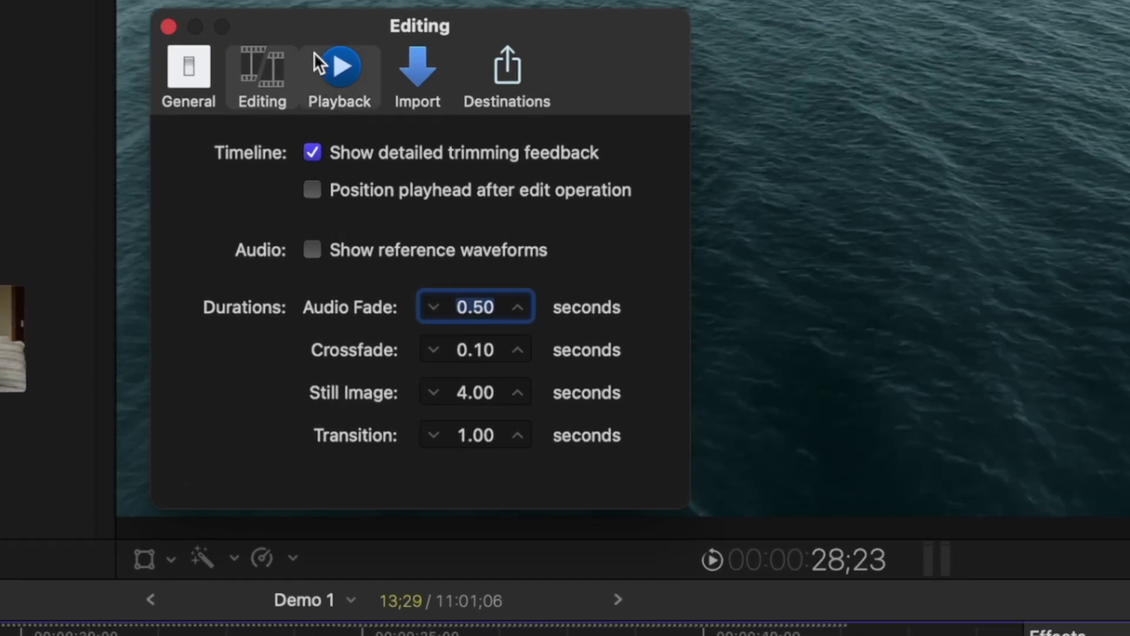
# - Turn off Background render in the Playback settings and close the settings window
pyautogui.click(344, 60)
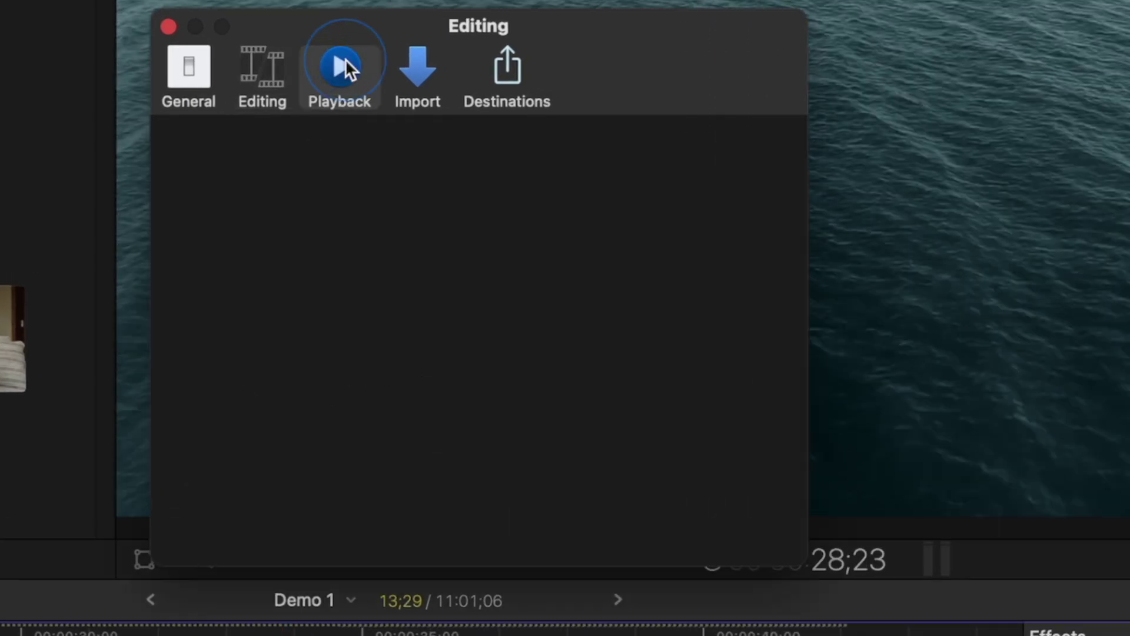
pyautogui.click(406, 154)
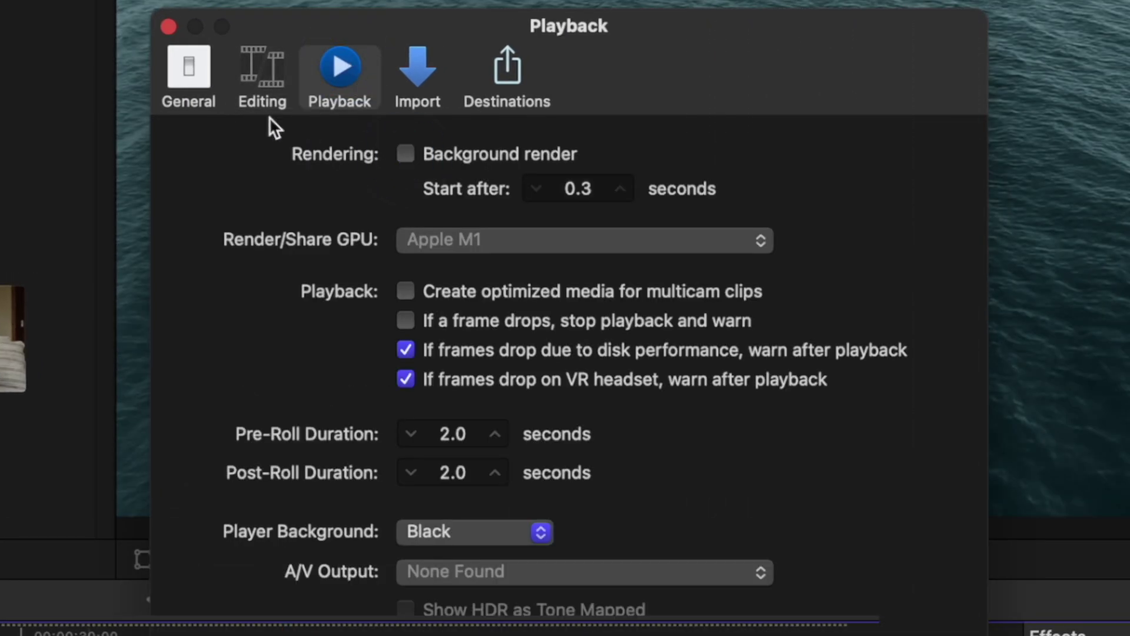
pyautogui.click(168, 25)
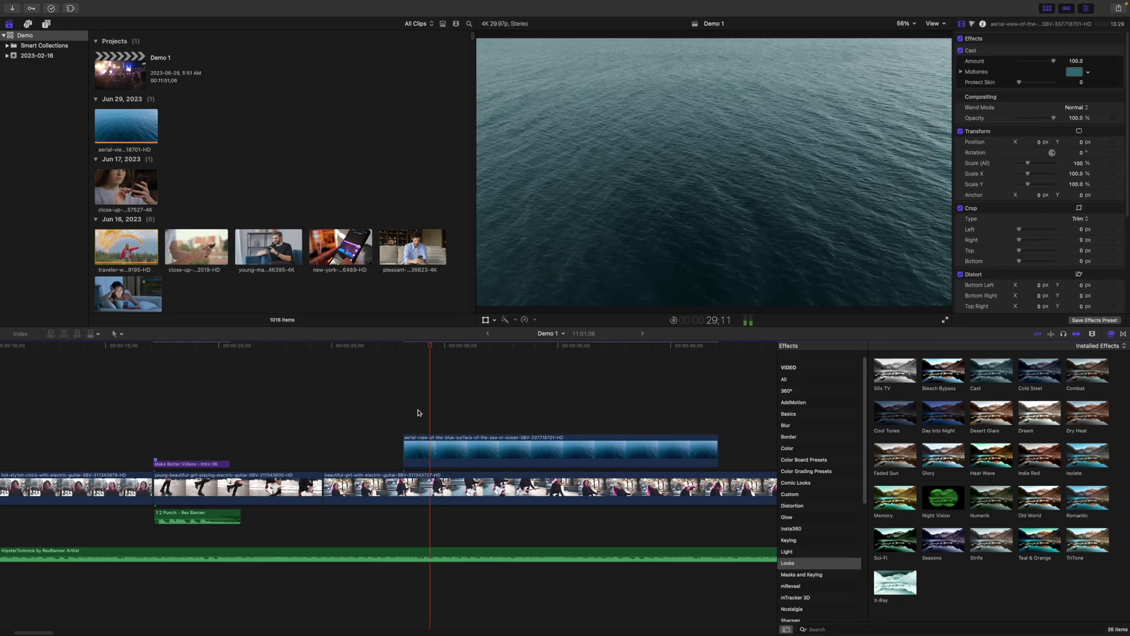
# - Play the timeline briefly, select the aerial ocean clip and render only that selection
pyautogui.press('space')
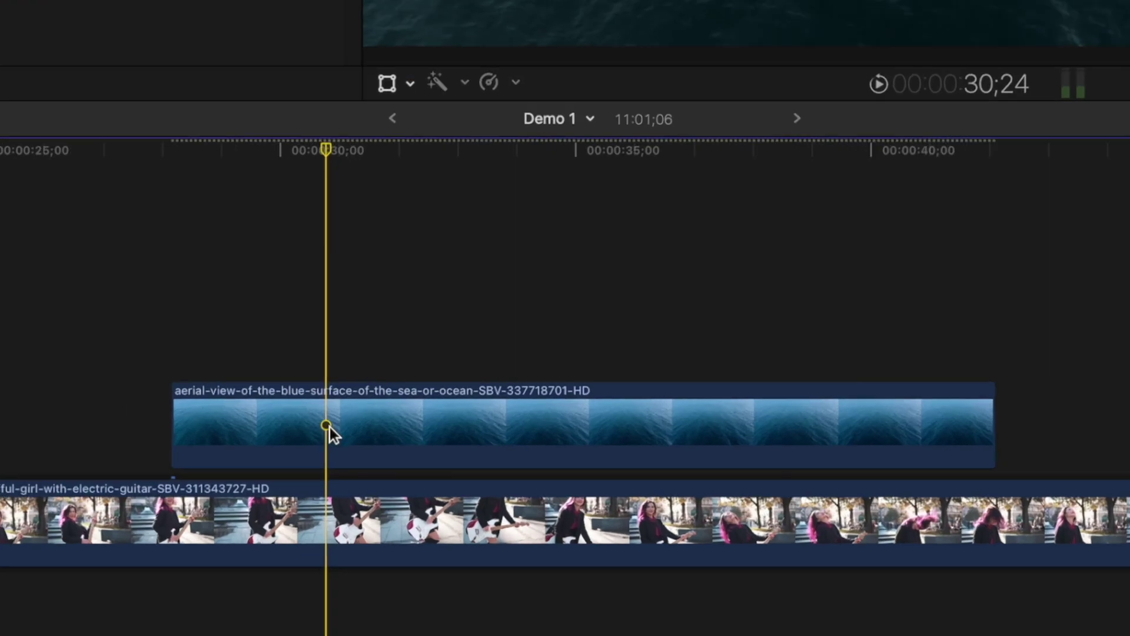
pyautogui.click(465, 451)
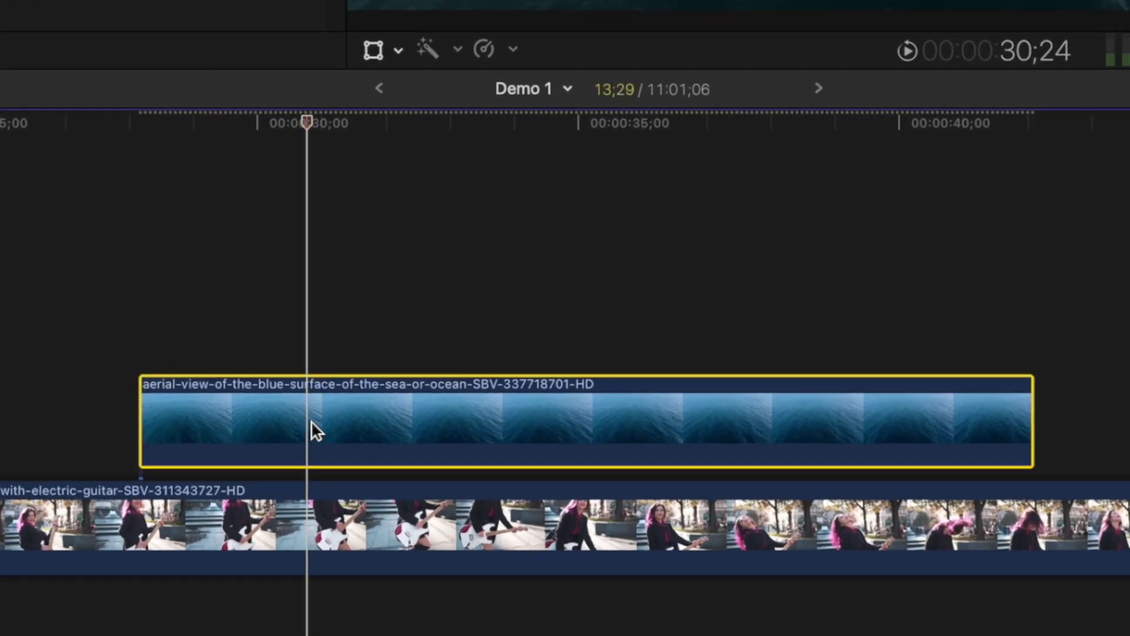
pyautogui.hotkey('ctrl', 'r')
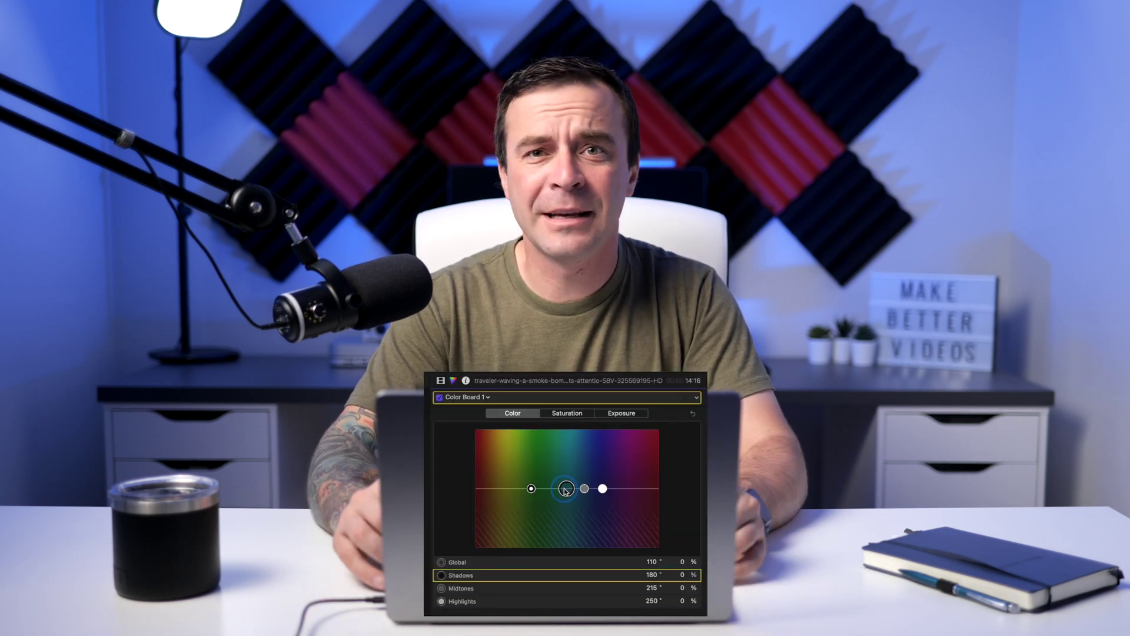
pyautogui.moveTo(566, 488); pyautogui.dragTo(557, 482)
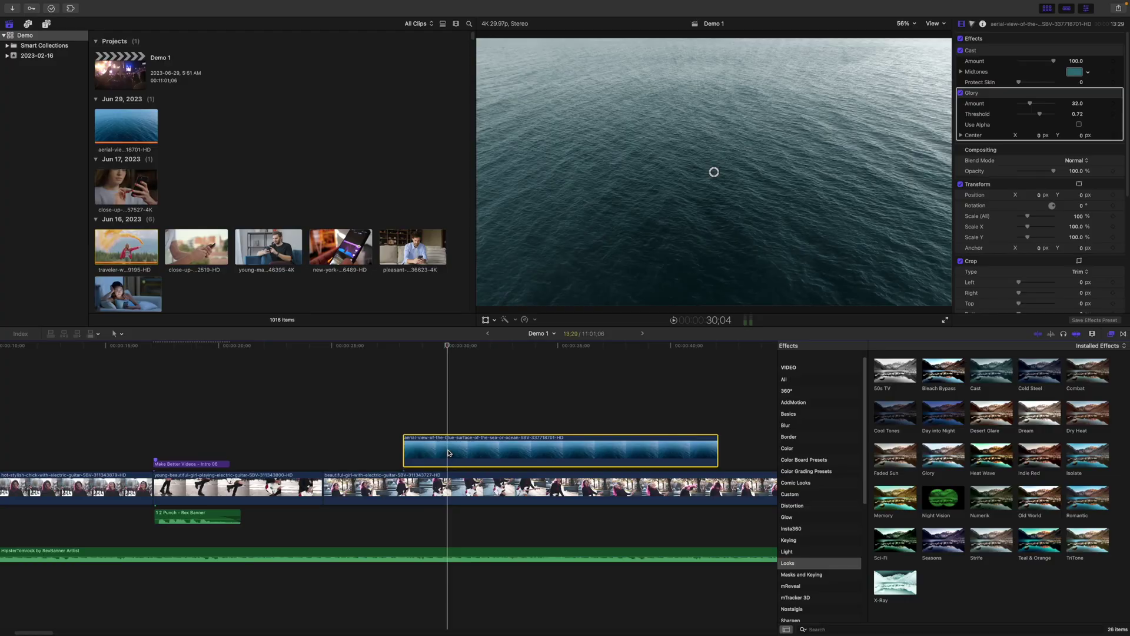
# - Set the default Color Correction to Color Wheels in the General settings
pyautogui.press('super+comma')
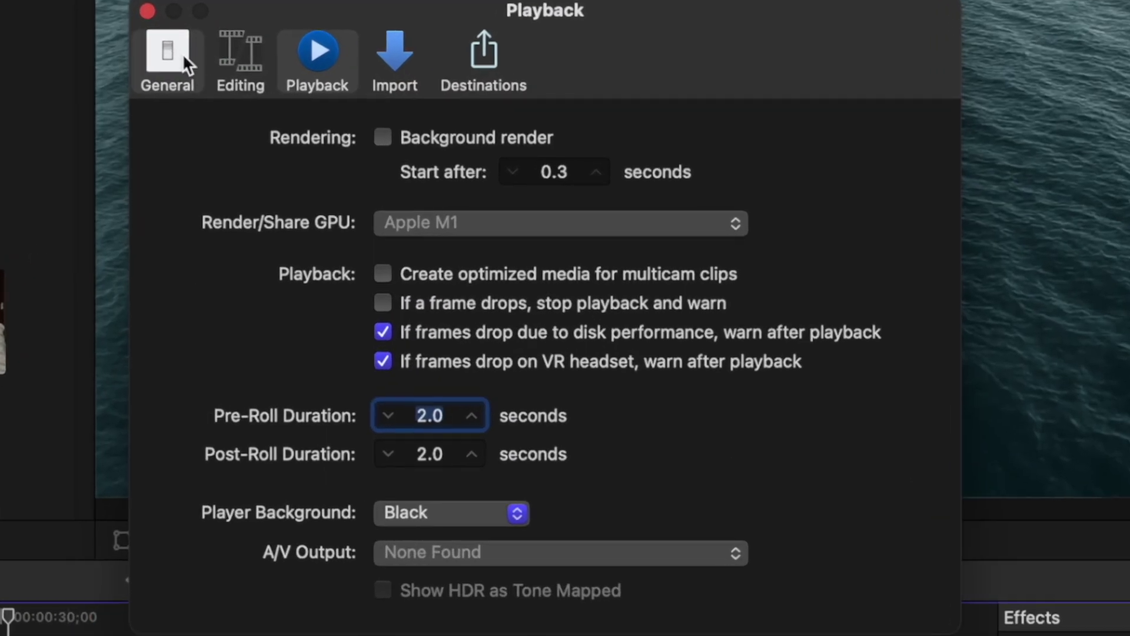
pyautogui.click(500, 157)
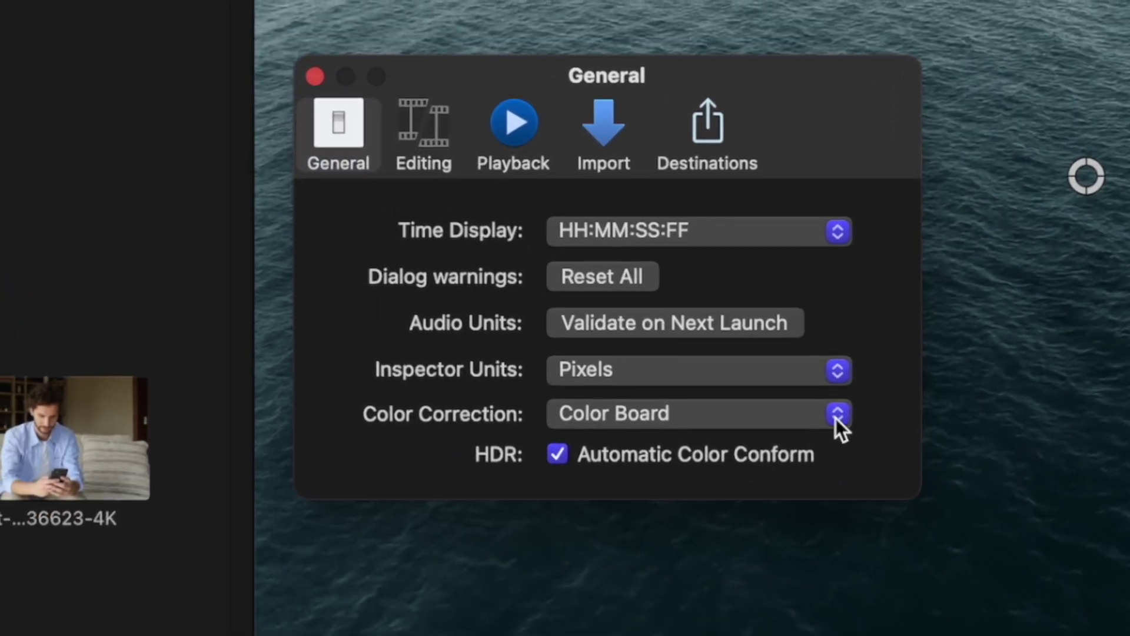
pyautogui.click(836, 416)
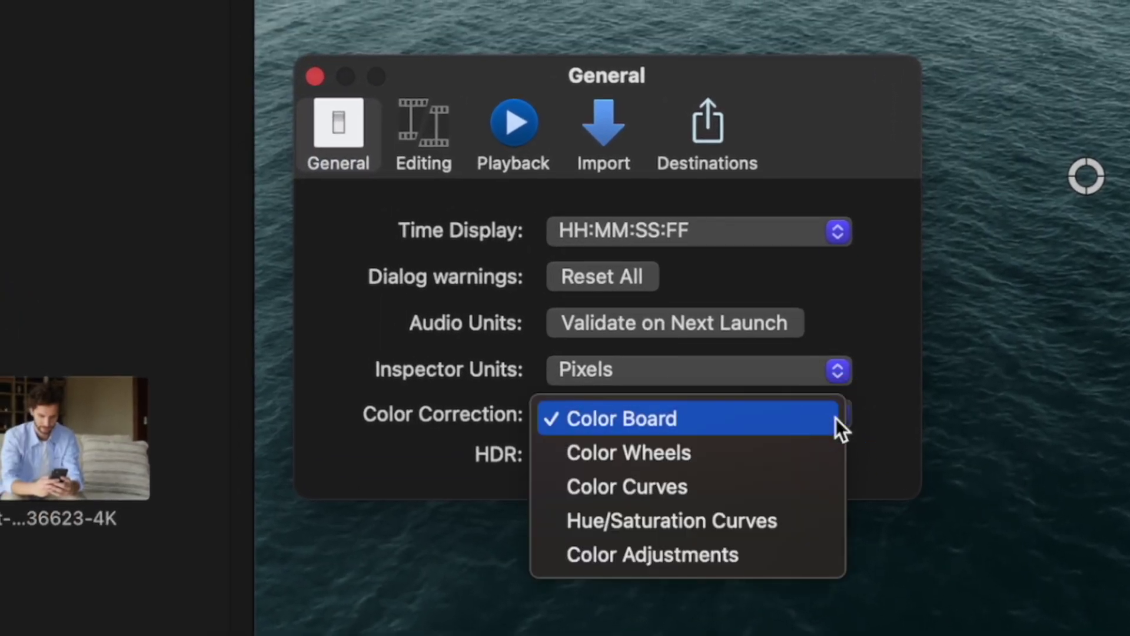
pyautogui.click(808, 453)
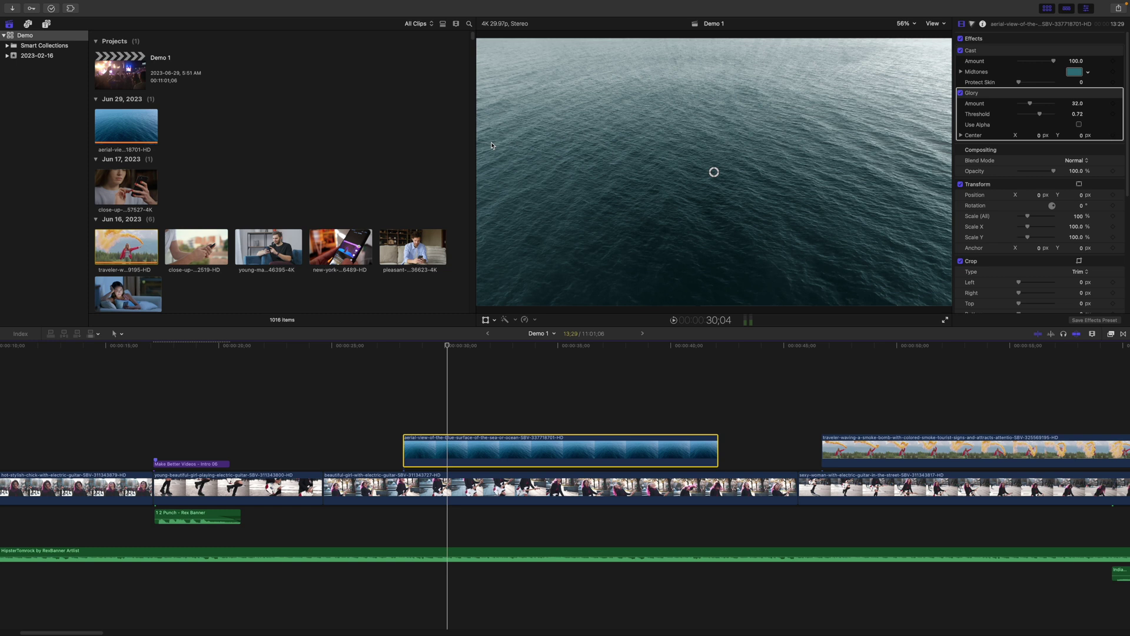
# - Hide and show the browser, the timeline and the inspector one after another
pyautogui.press('ctrl+super+1')
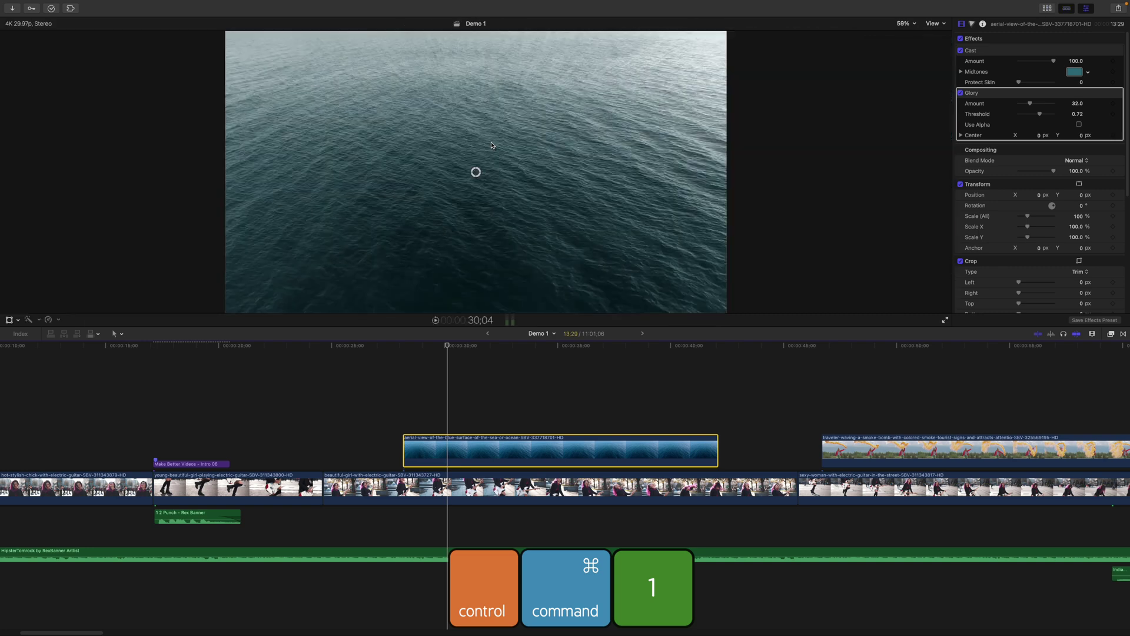
pyautogui.press('ctrl+super+1')
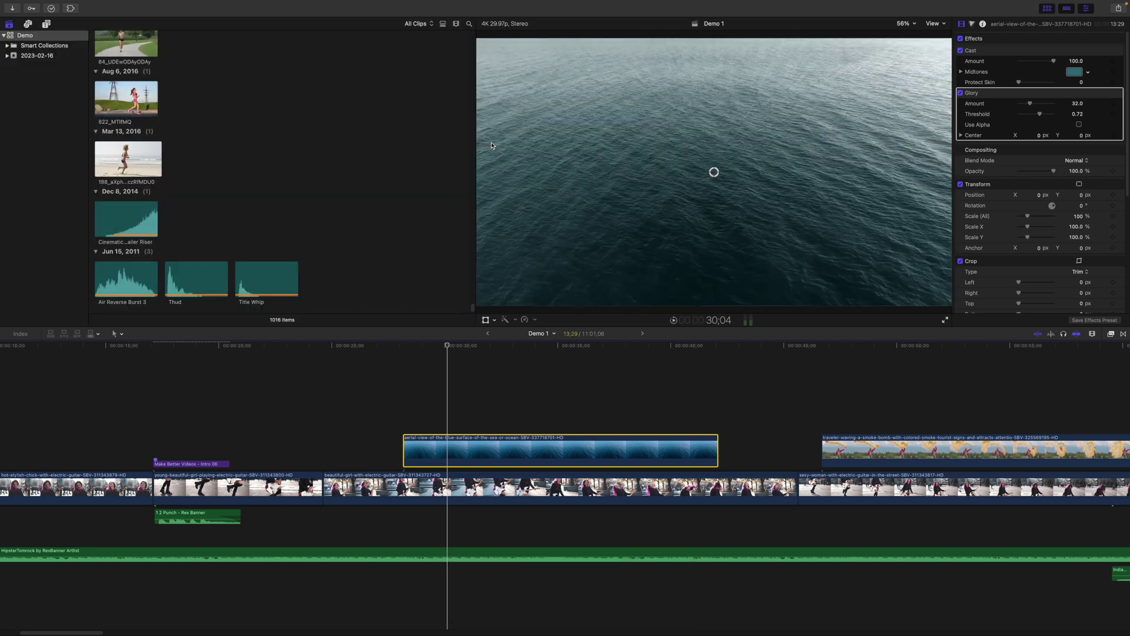
pyautogui.press('ctrl+super+2')
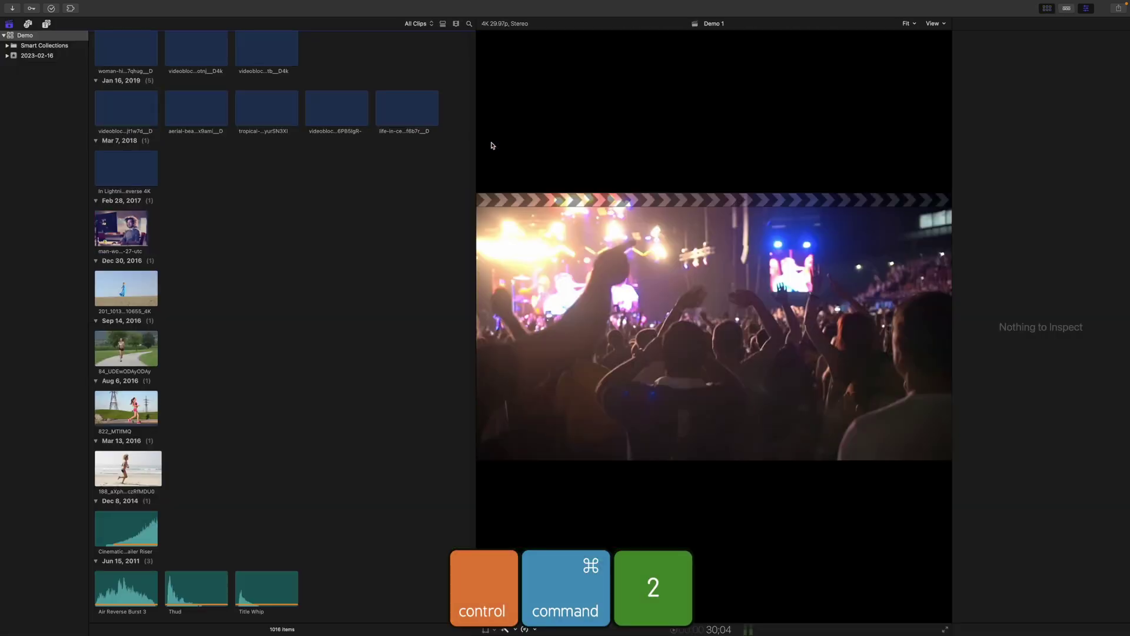
pyautogui.press('ctrl+super+2')
pyautogui.press('super+4')
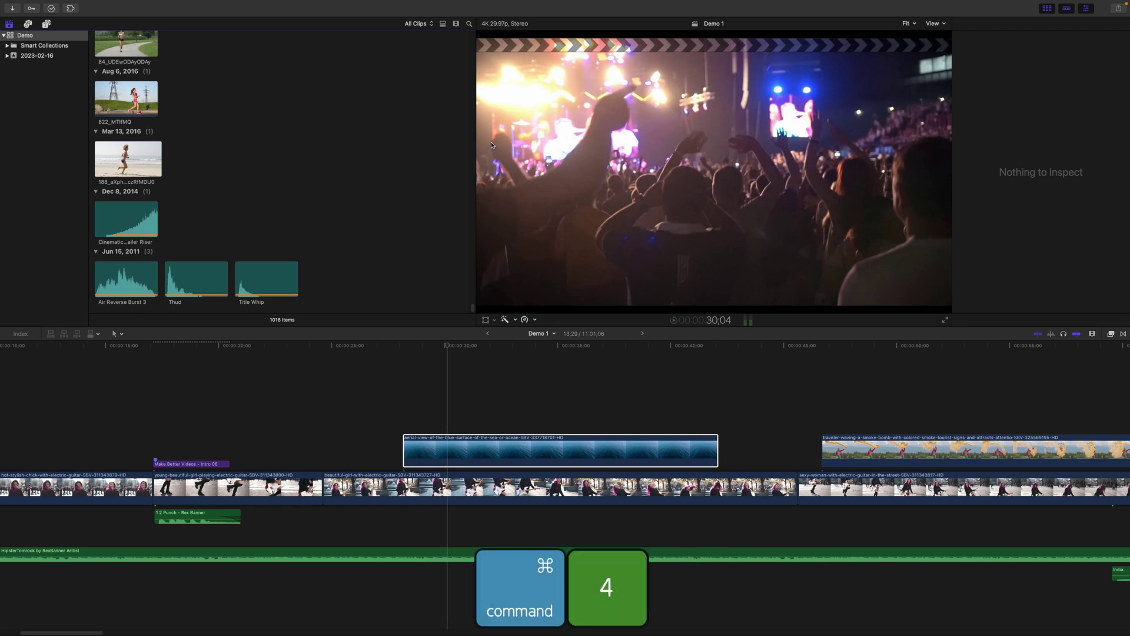
pyautogui.press('super+4')
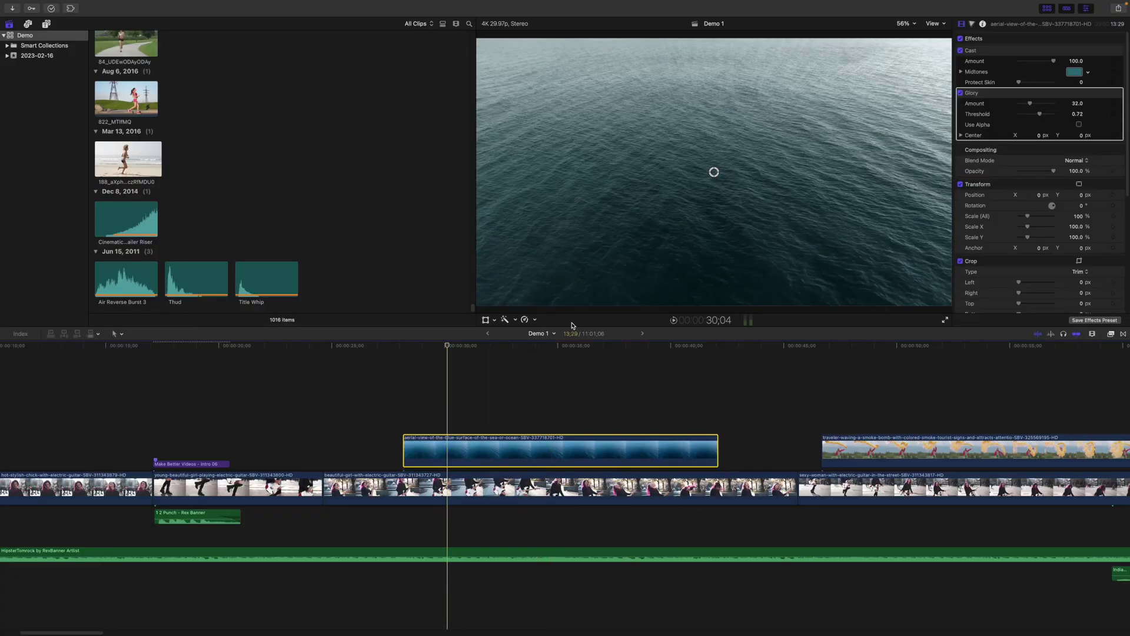
# - Arrange a layout with a shorter timeline and the video scopes, and save it as a custom workspace named Demo
pyautogui.moveTo(584, 328); pyautogui.dragTo(583, 421)
pyautogui.hotkey('ctrl', 'shift', '2')
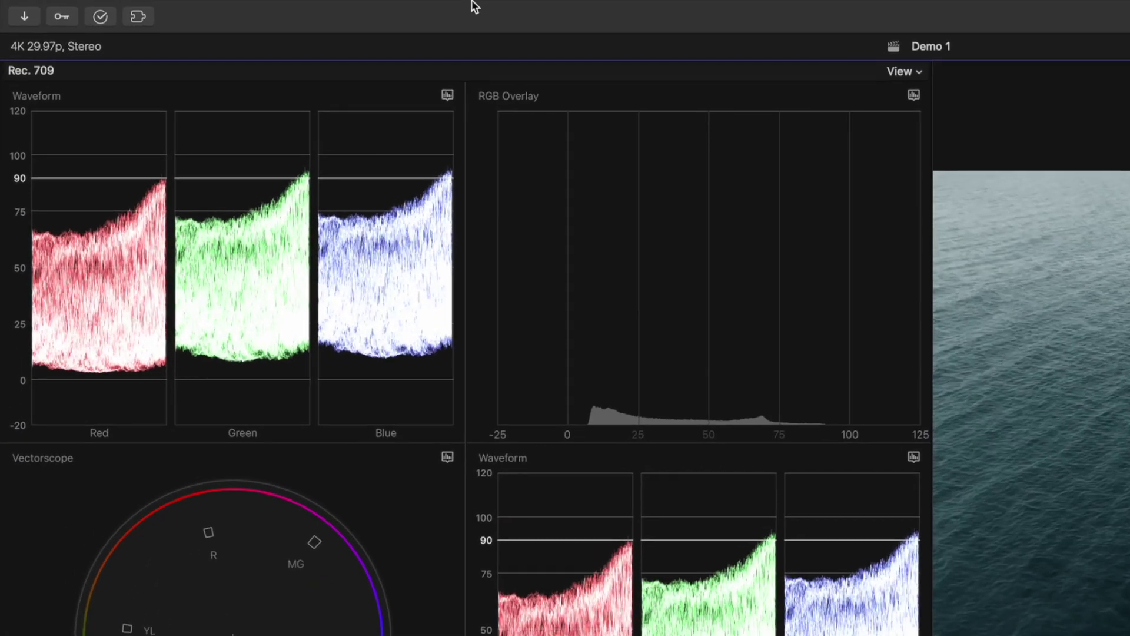
pyautogui.moveTo(251, 2)
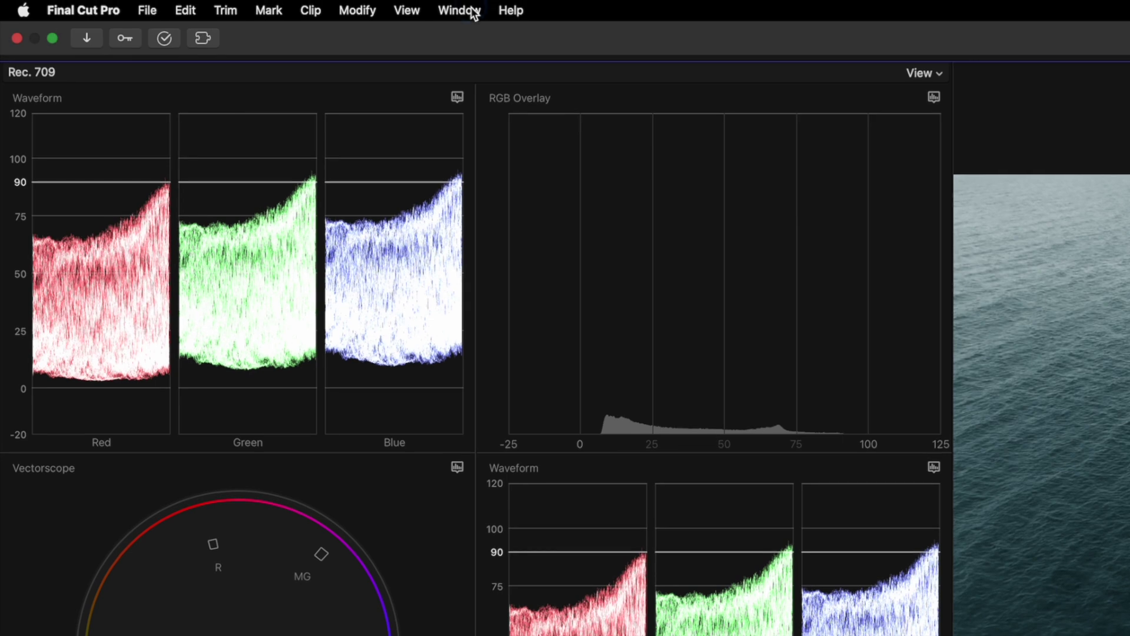
pyautogui.click(460, 11)
pyautogui.moveTo(576, 296)
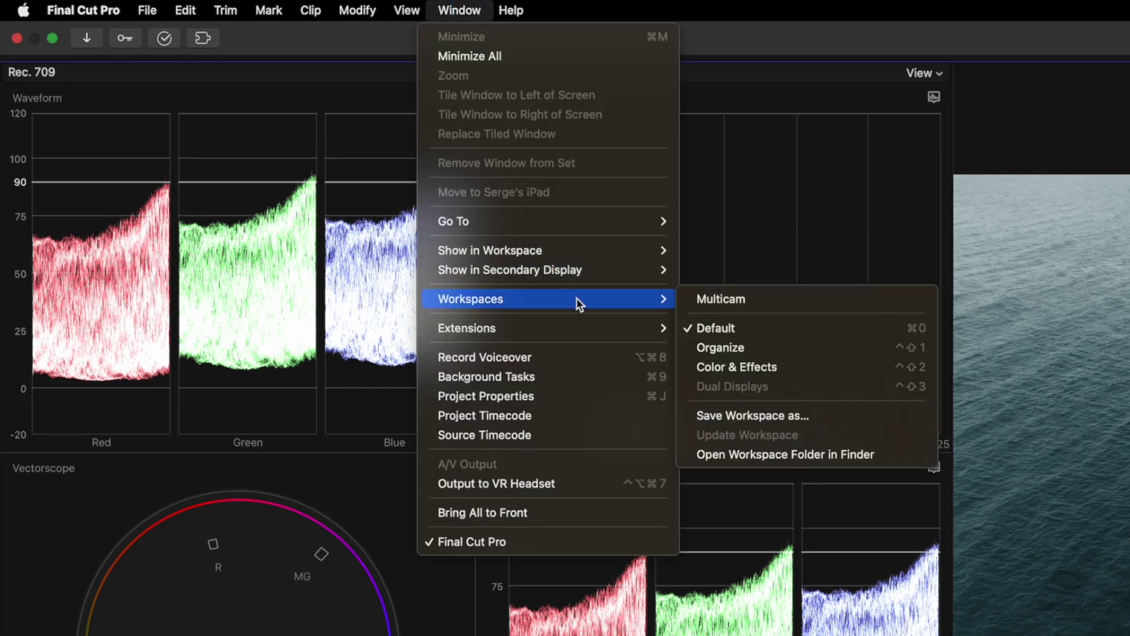
pyautogui.click(833, 415)
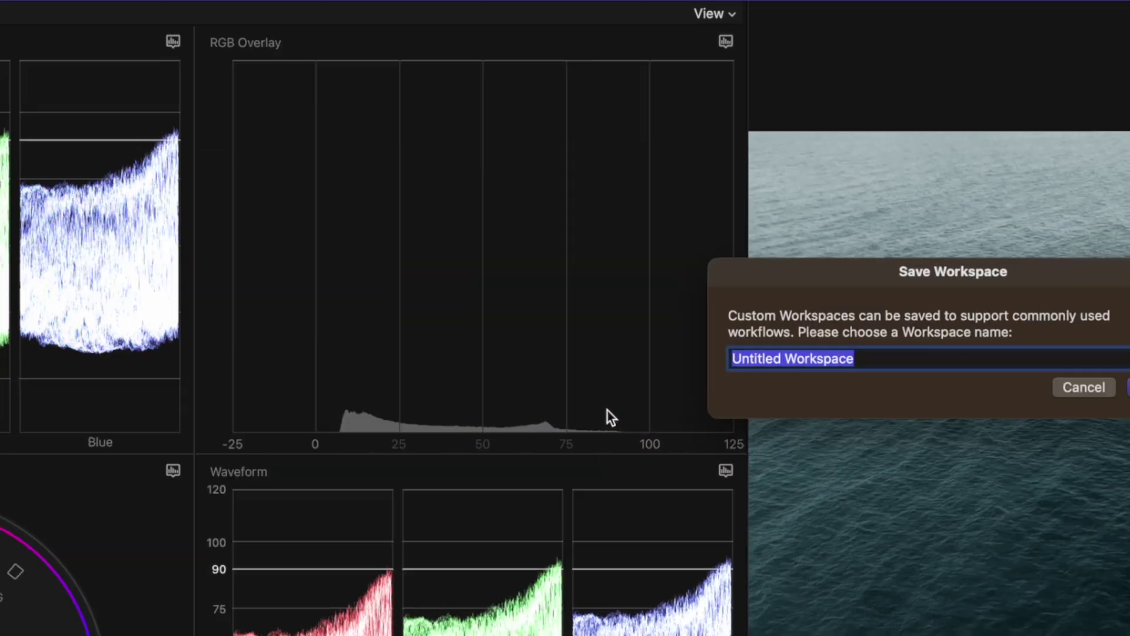
pyautogui.write('Demo')
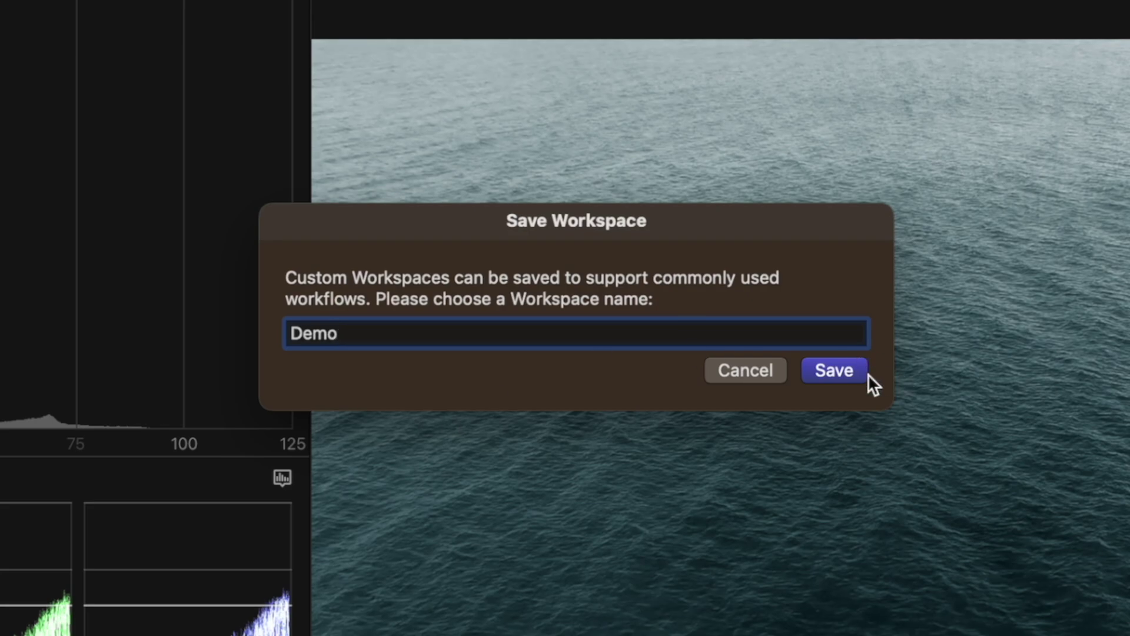
pyautogui.click(843, 370)
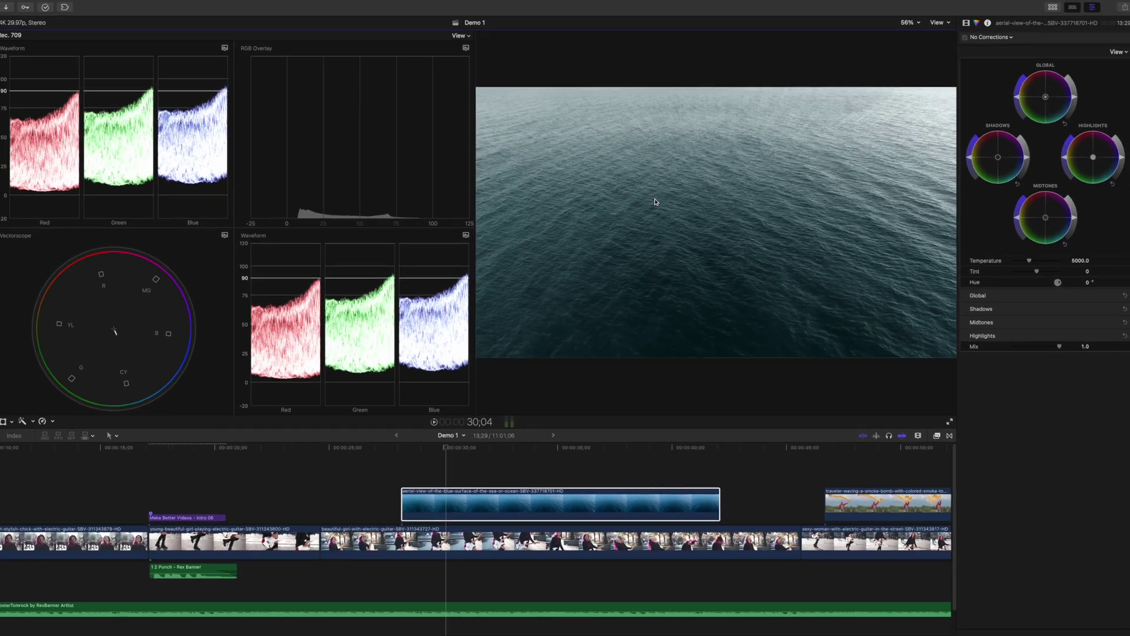
# - Switch to the Default workspace, load the saved Demo workspace and return to the Default workspace
pyautogui.press('super+0')
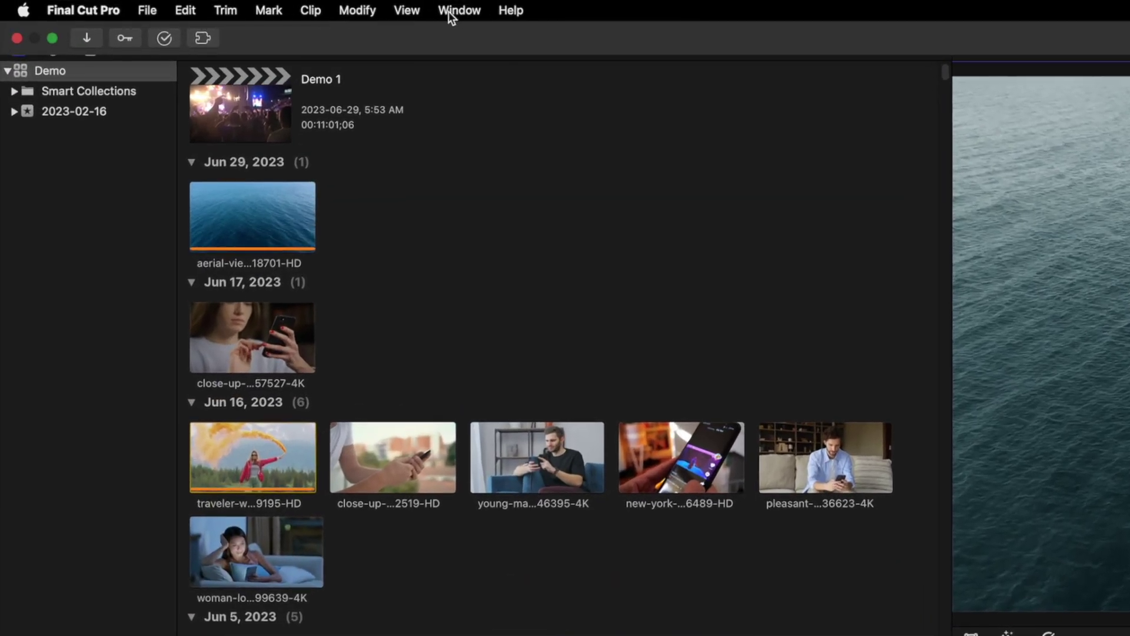
pyautogui.click(454, 14)
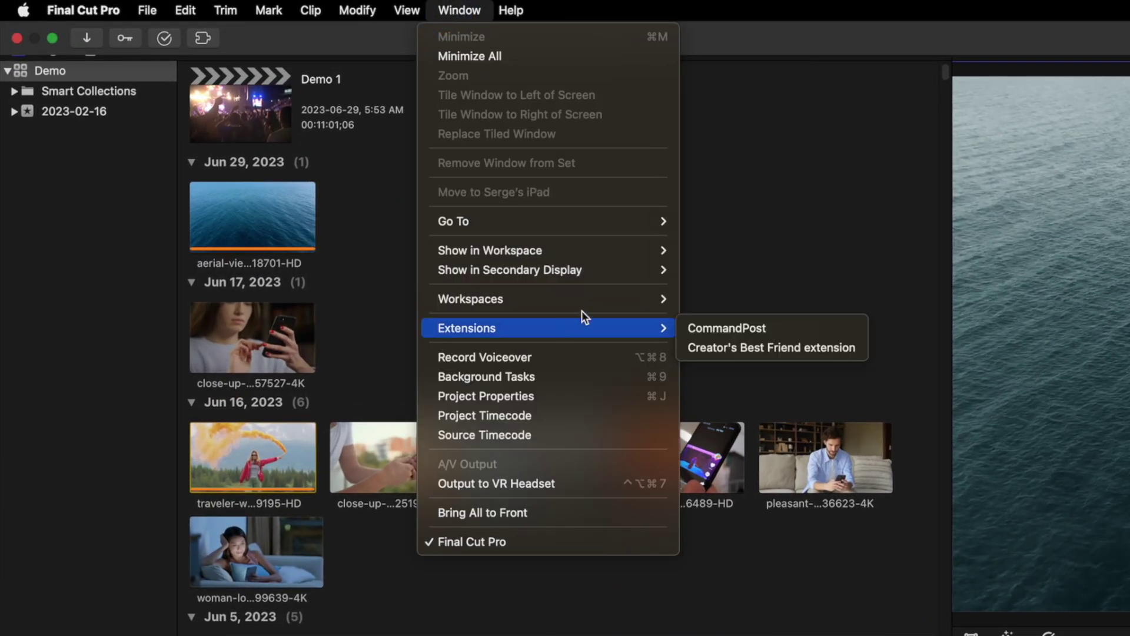
pyautogui.moveTo(585, 299)
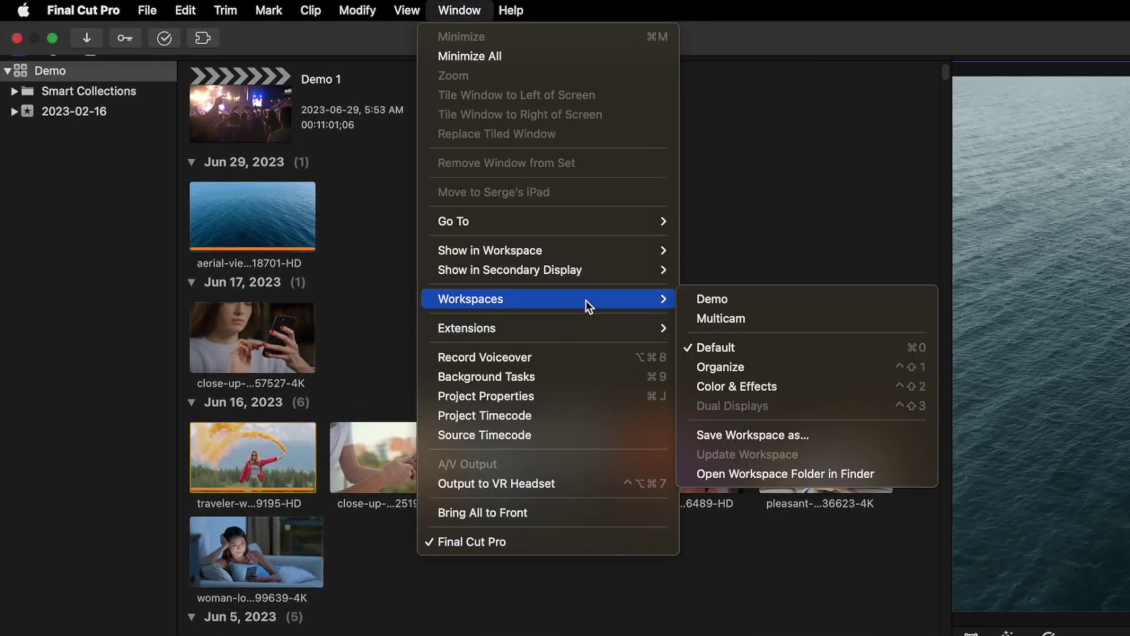
pyautogui.click(772, 298)
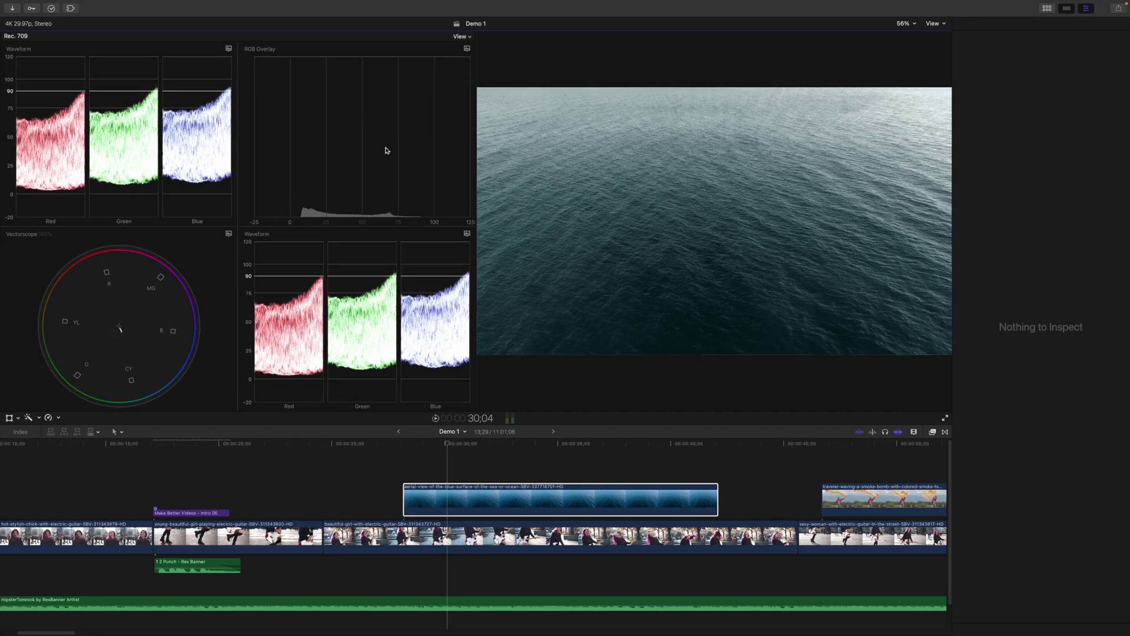
pyautogui.press('super+0')
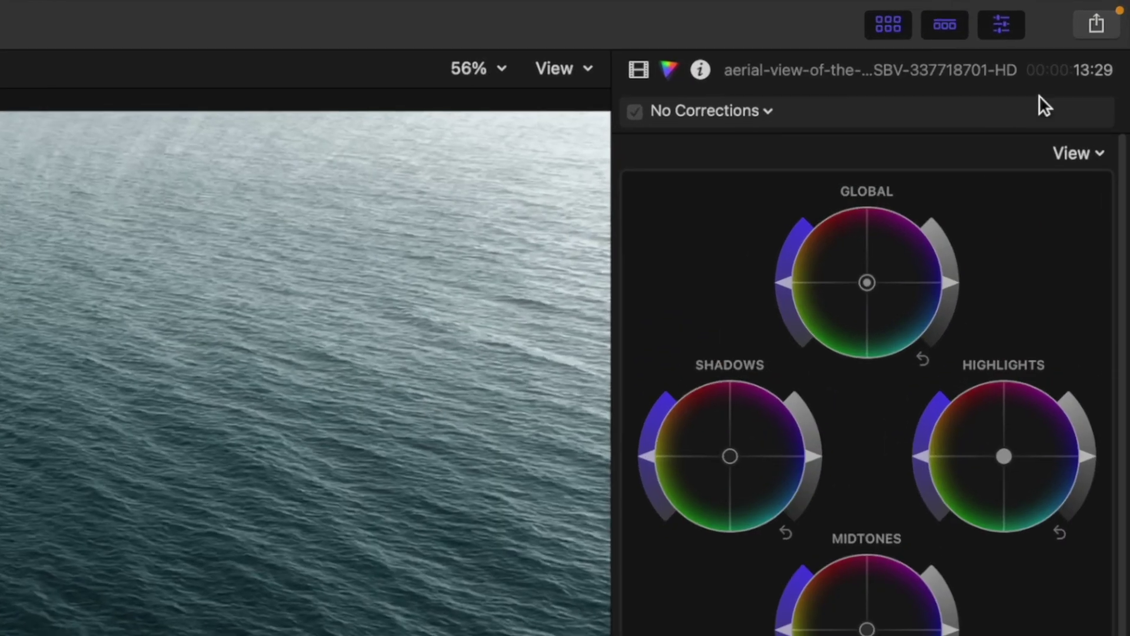
# - Make Apple Devices 4K the default destination in the Destinations settings and start sharing the project with it
pyautogui.click(1118, 8)
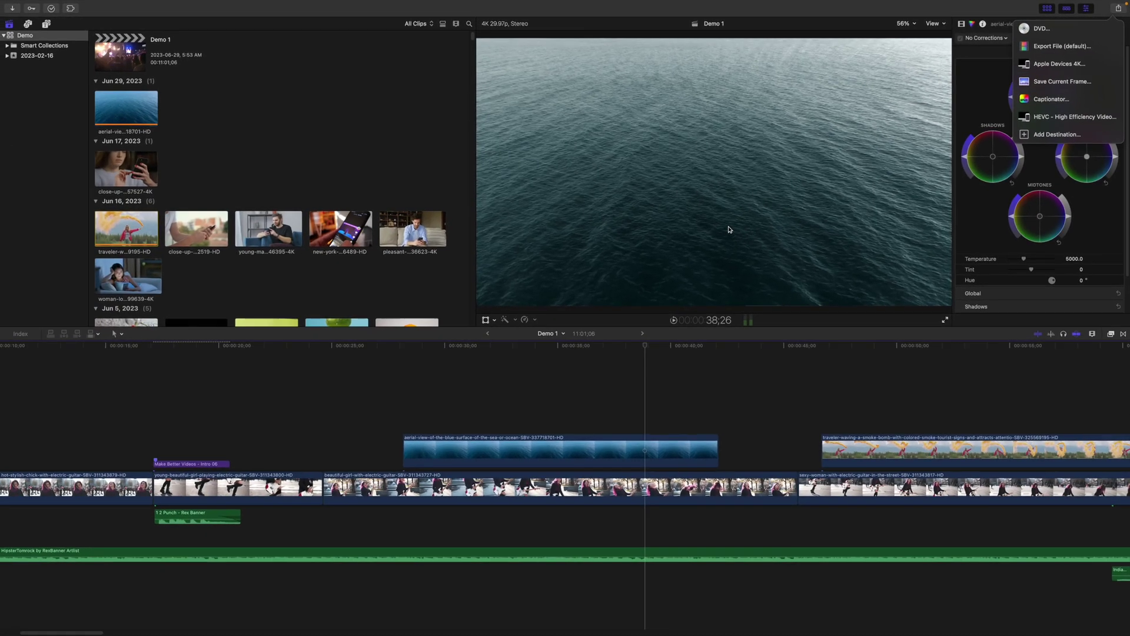
pyautogui.click(726, 231)
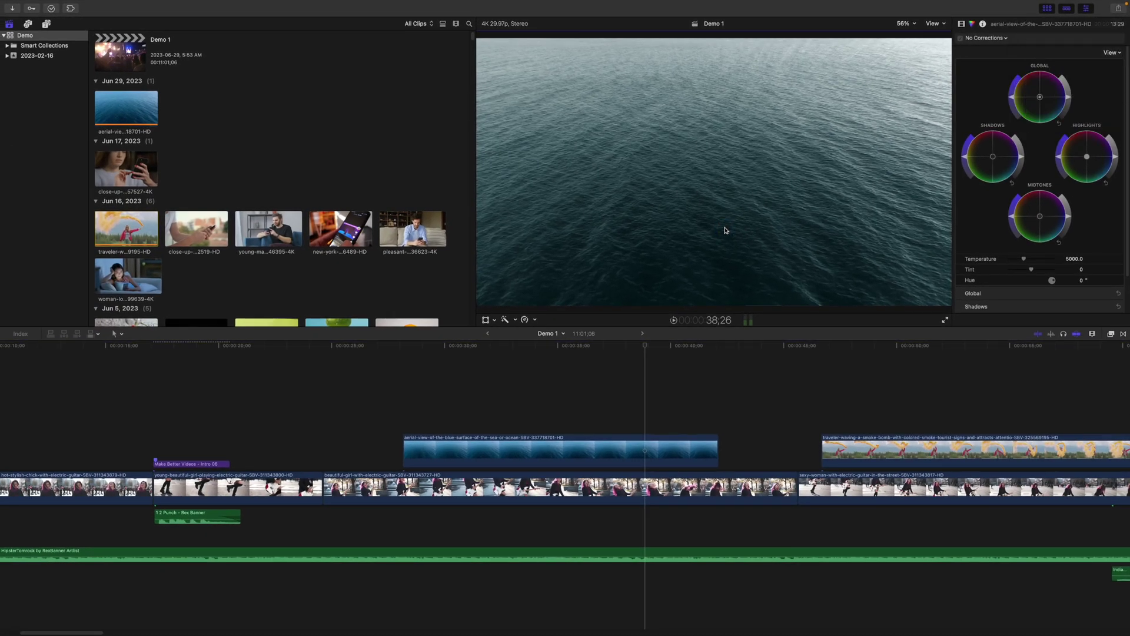
pyautogui.press('super+comma')
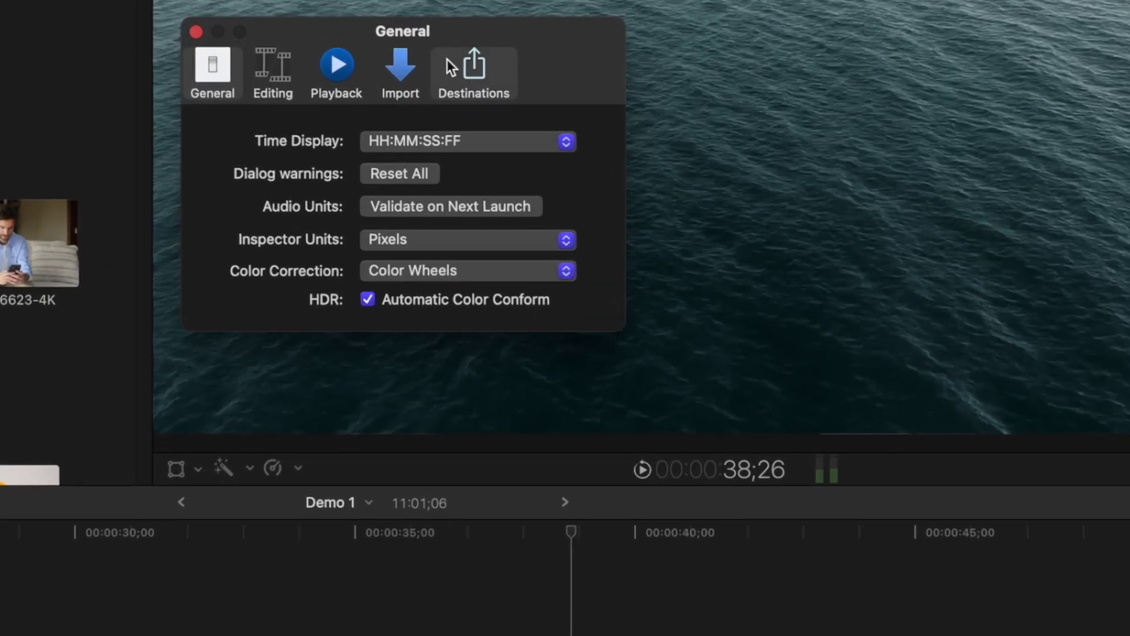
pyautogui.click(608, 159)
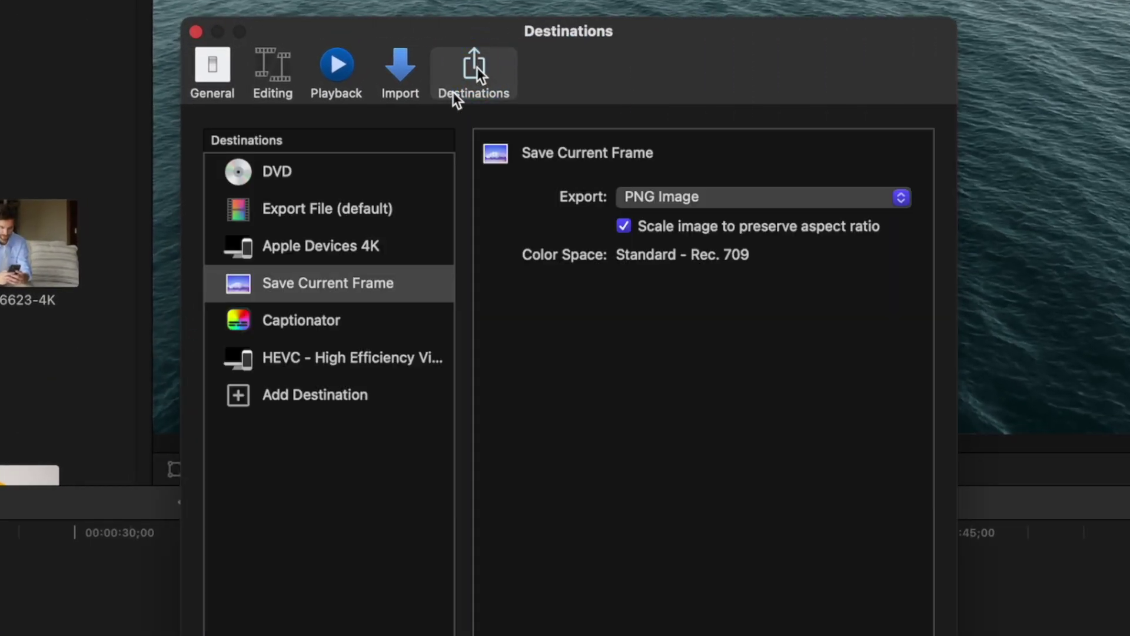
pyautogui.click(244, 252)
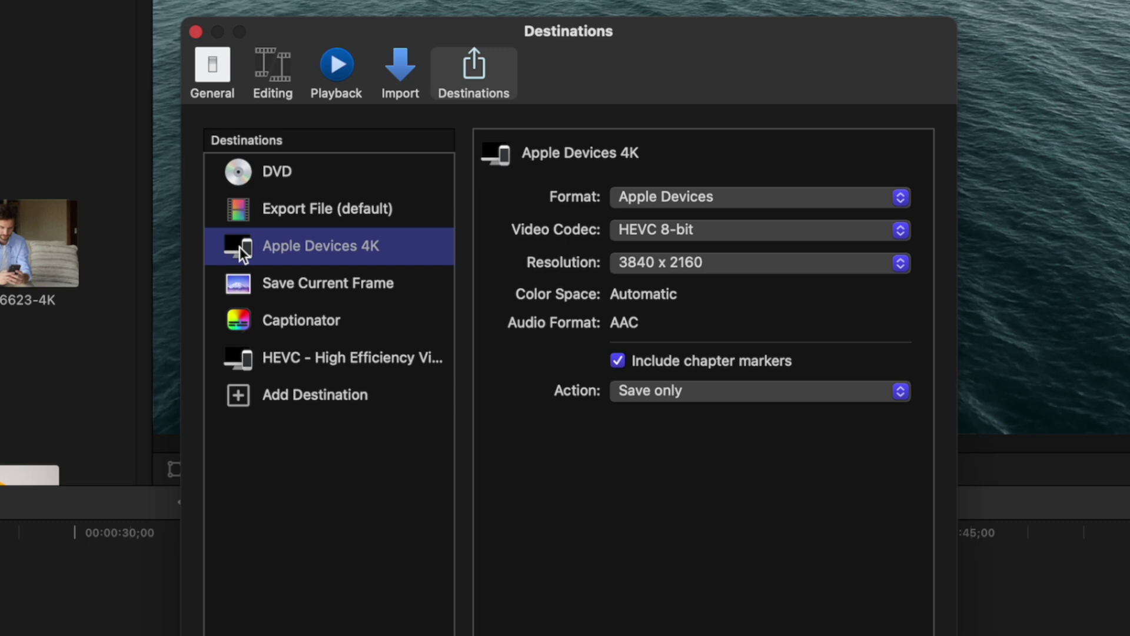
pyautogui.rightClick(244, 252)
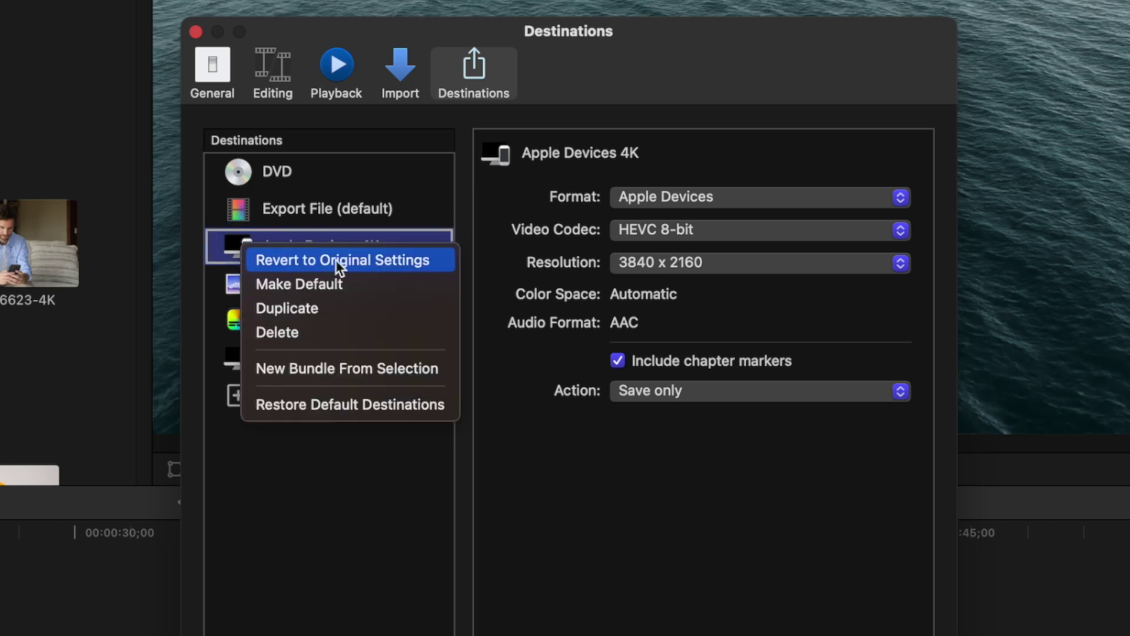
pyautogui.click(401, 287)
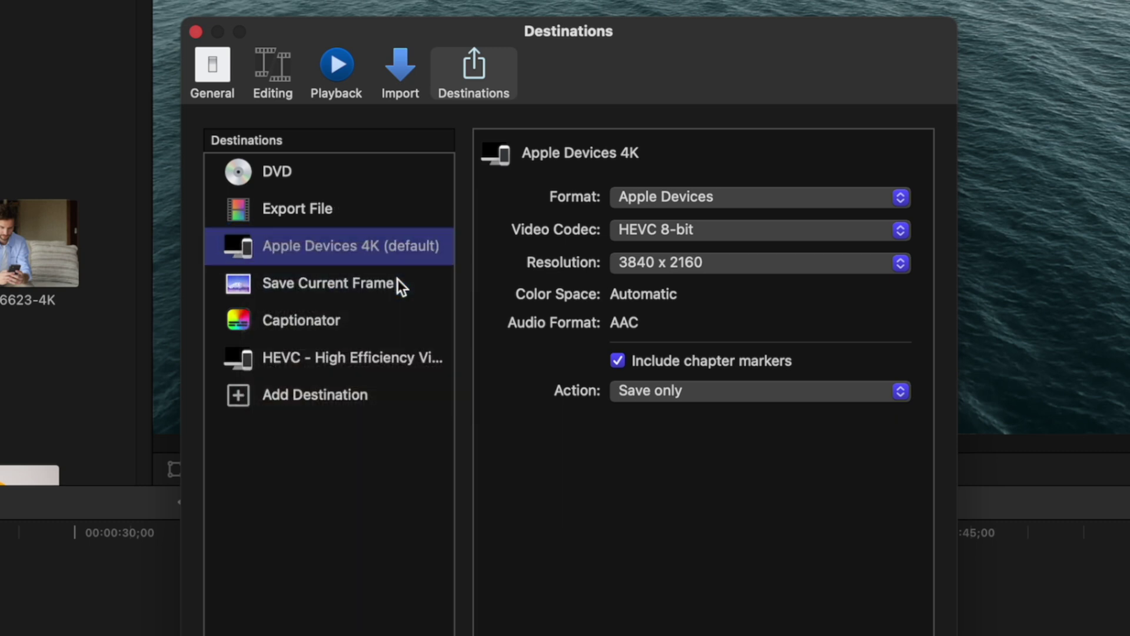
pyautogui.click(196, 32)
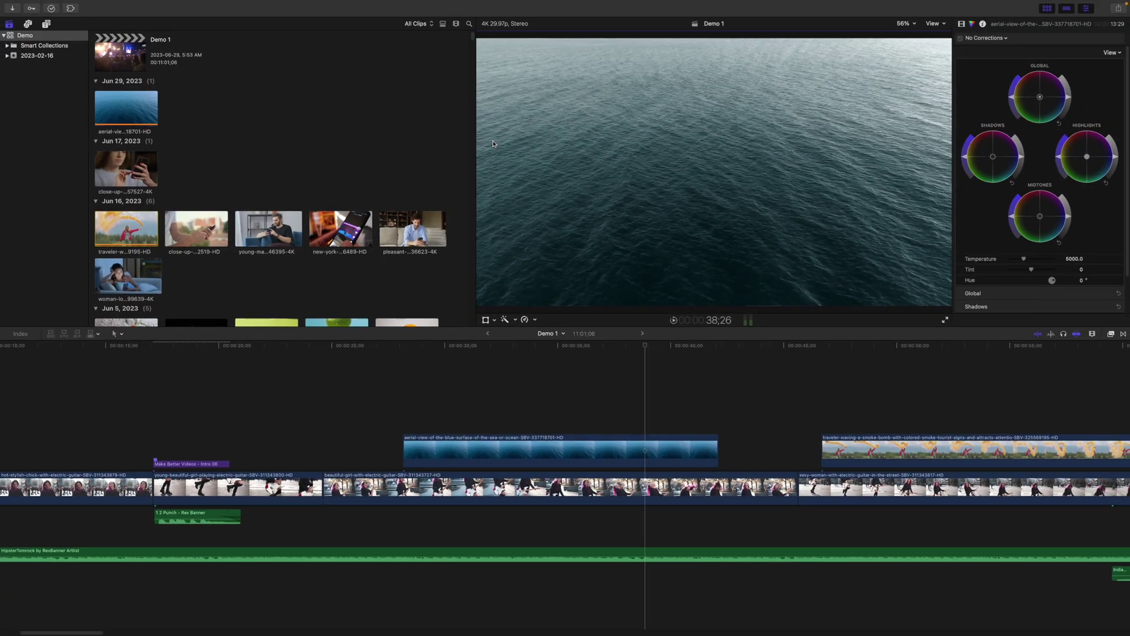
pyautogui.press('super+e')
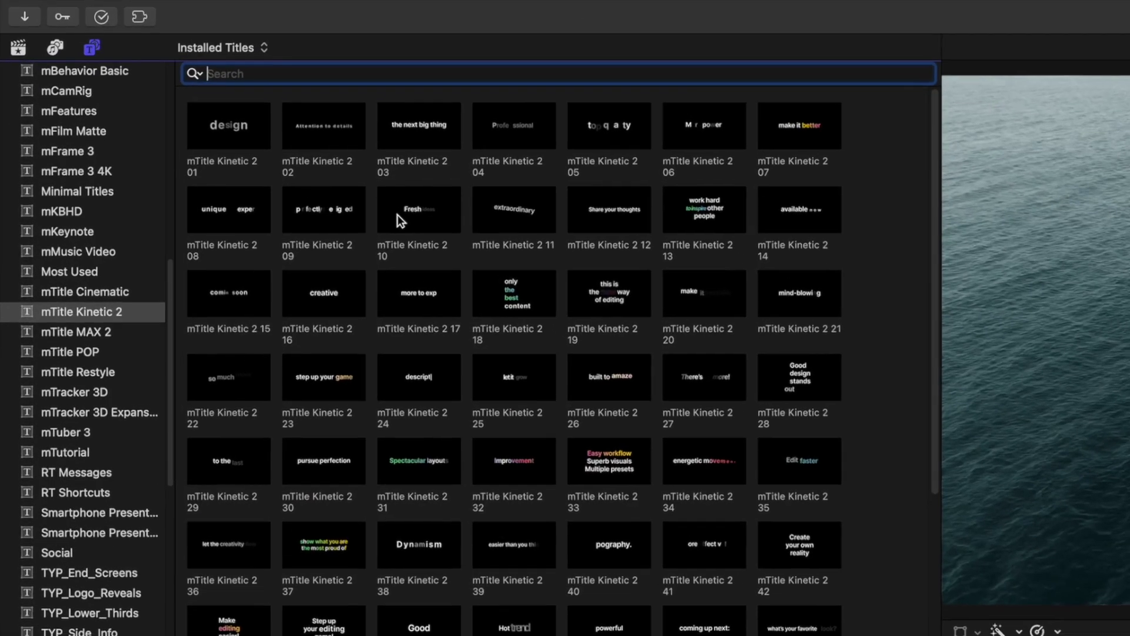
# - Make mTitle Kinetic 2 10 from the mTitle Kinetic 2 category the default title
pyautogui.click(201, 108)
pyautogui.rightClick(418, 218)
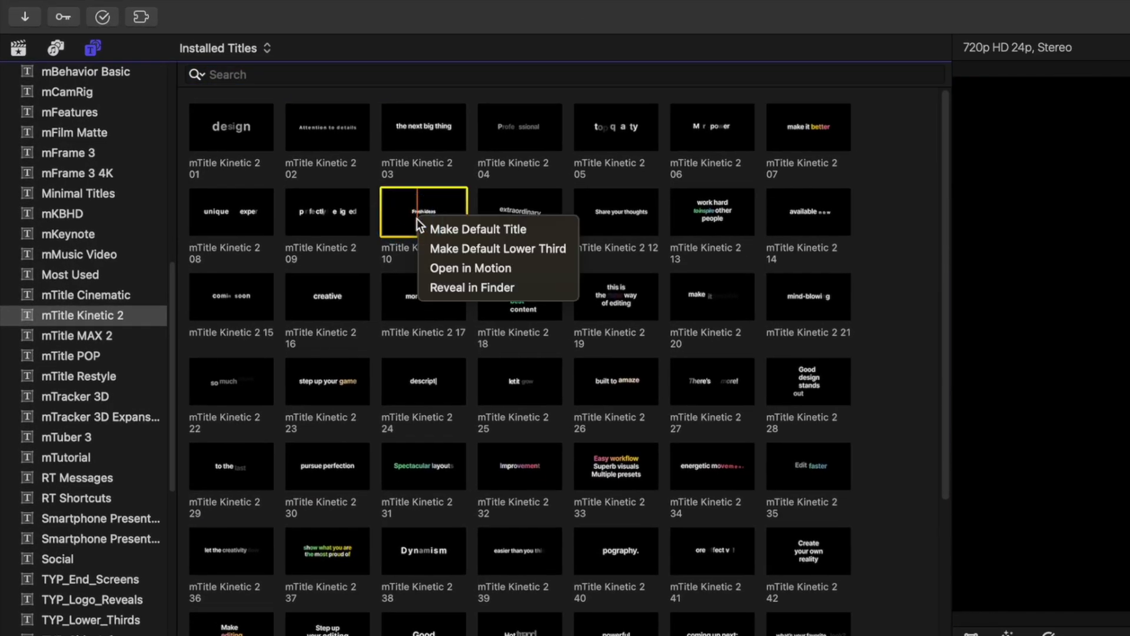
pyautogui.click(451, 230)
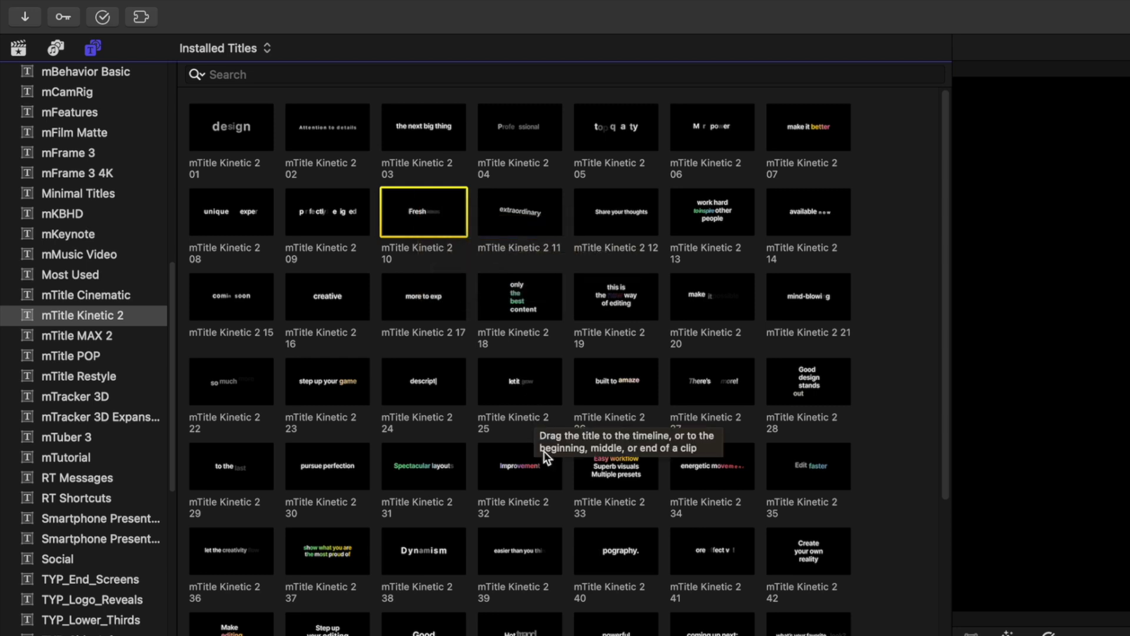
# - Make mTitle Kinetic 2 32 from the mTitle Kinetic 2 category the default lower third
pyautogui.click(529, 461)
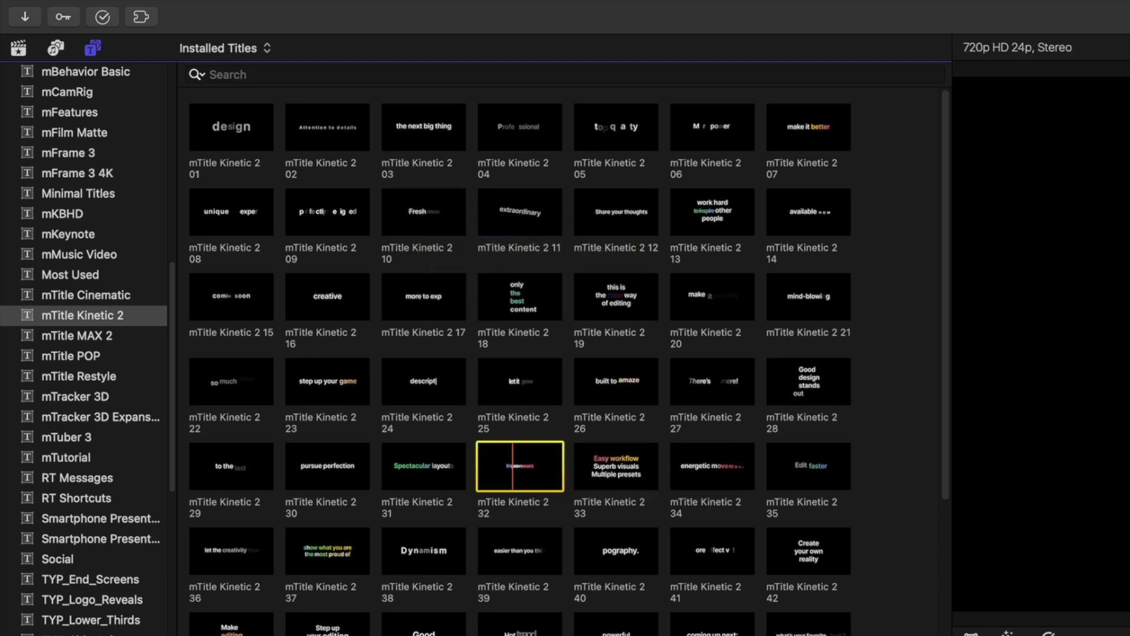
pyautogui.rightClick(513, 464)
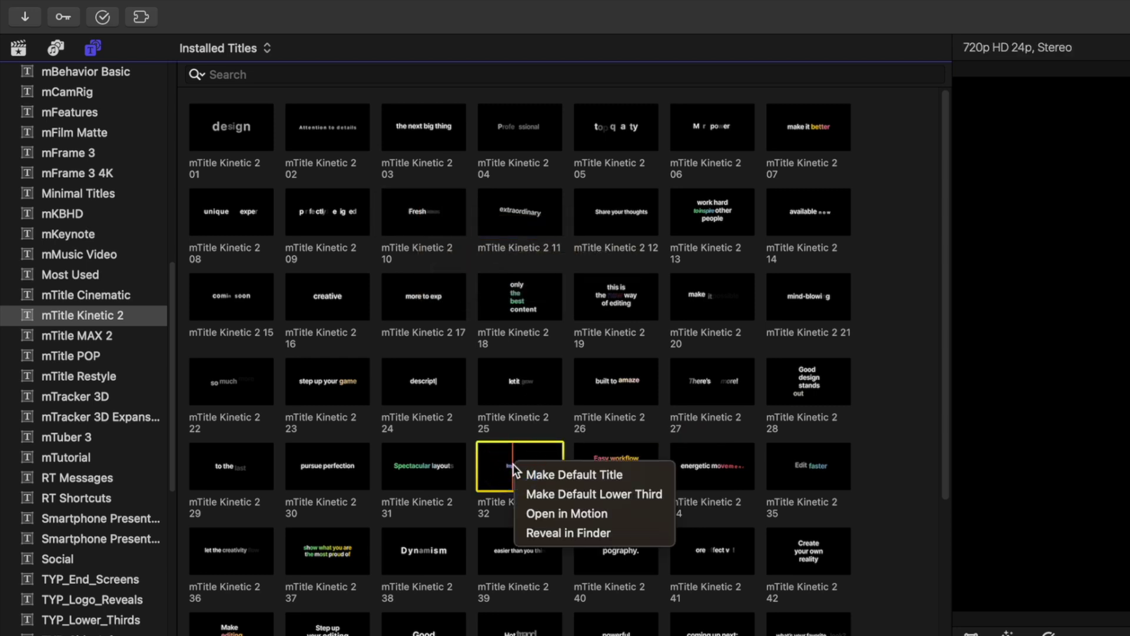
pyautogui.click(602, 493)
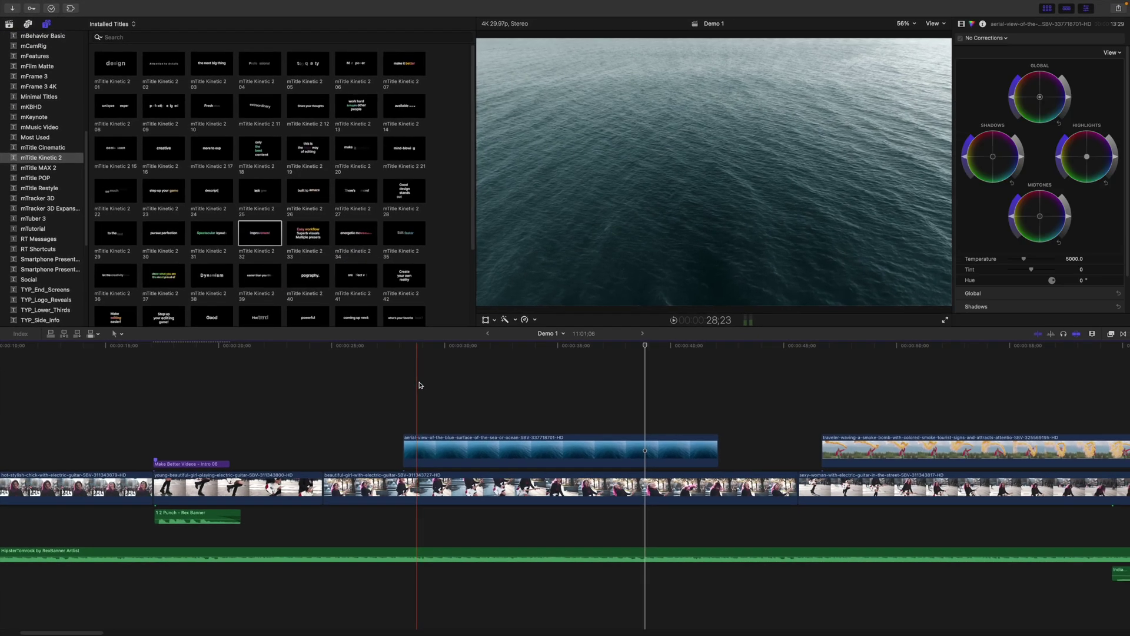
# - Add the default title near the start of the aerial ocean clip and the default lower third farther along the same clip
pyautogui.click(420, 385)
pyautogui.hotkey('ctrl', 't')
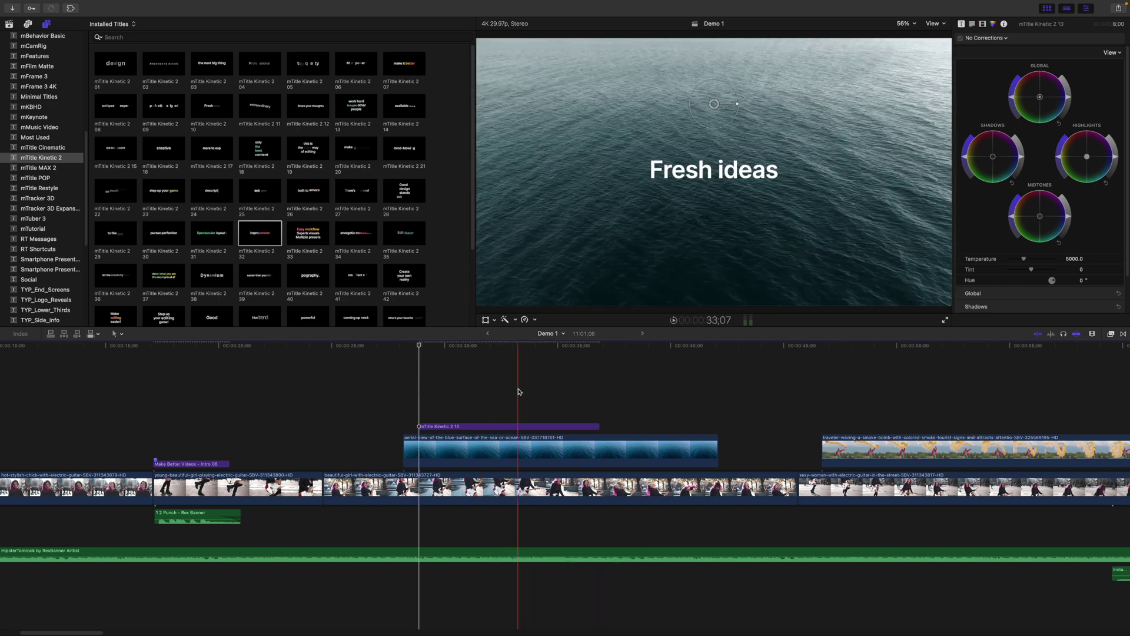
pyautogui.click(577, 403)
pyautogui.hotkey('ctrl', 'shift', 't')
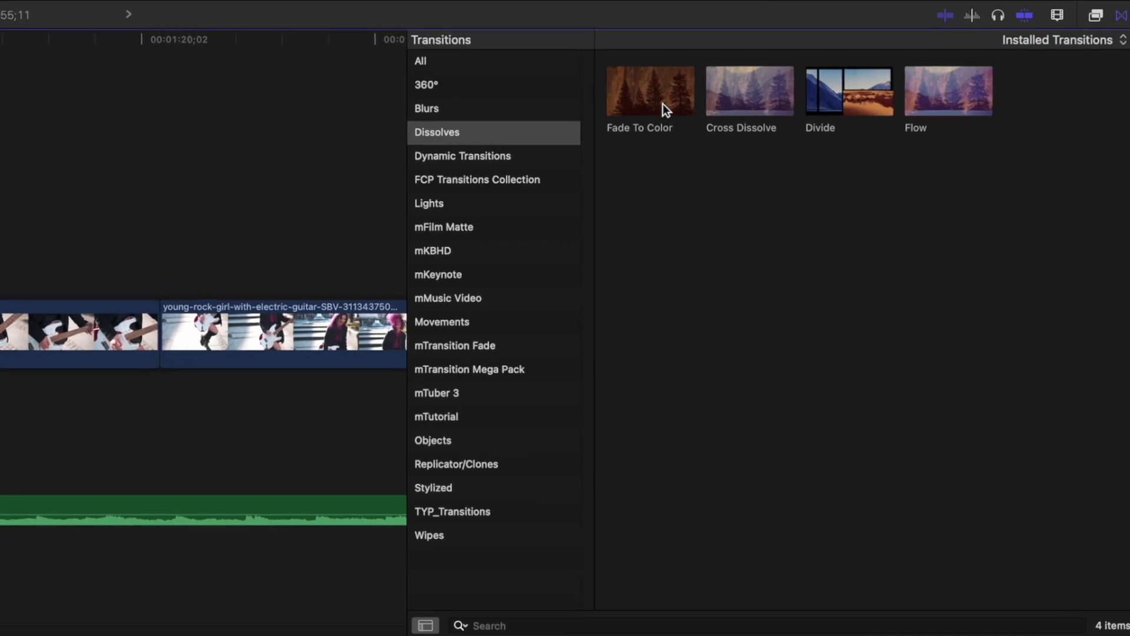
# - Make Fade To Color from Dissolves the default transition and apply it at the cut before the young-beautiful-girl-posing clip
pyautogui.click(894, 376)
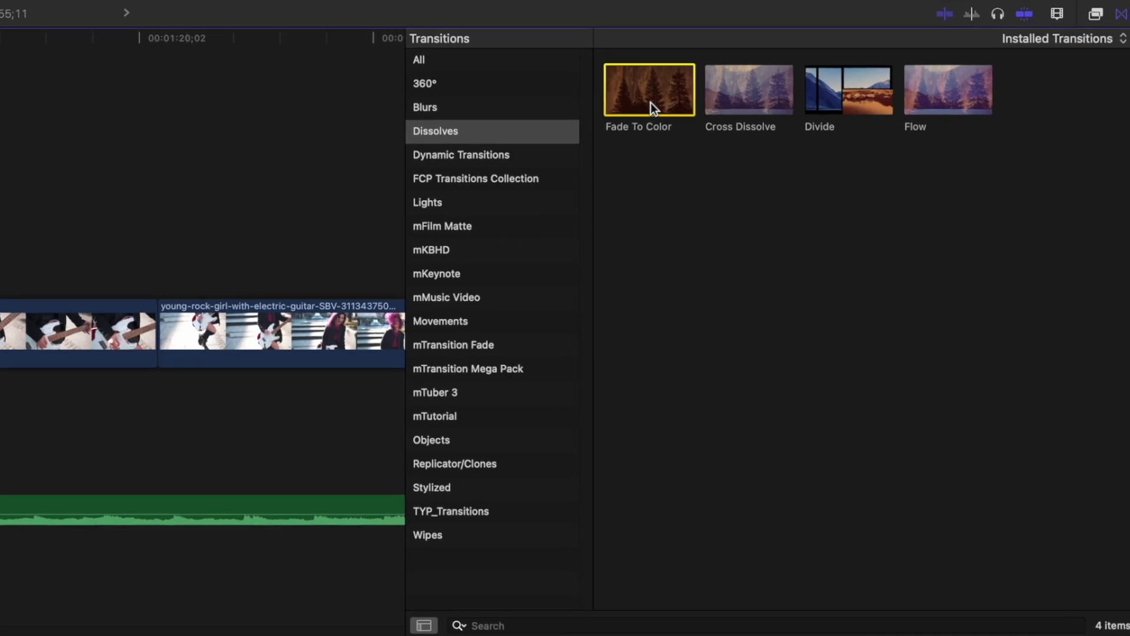
pyautogui.rightClick(651, 103)
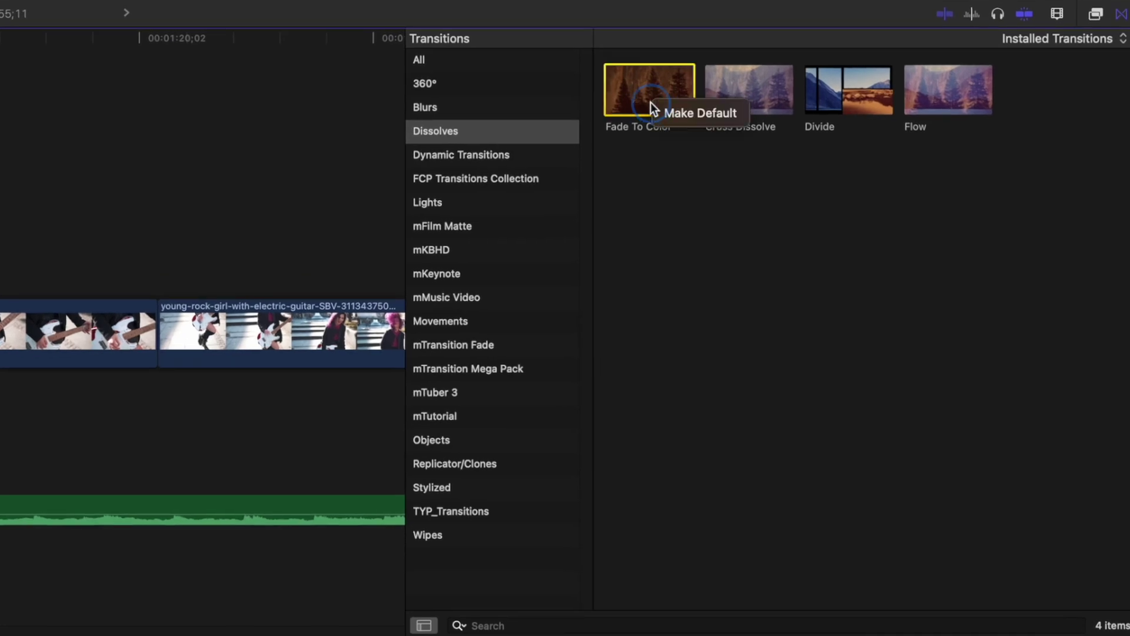
pyautogui.click(690, 116)
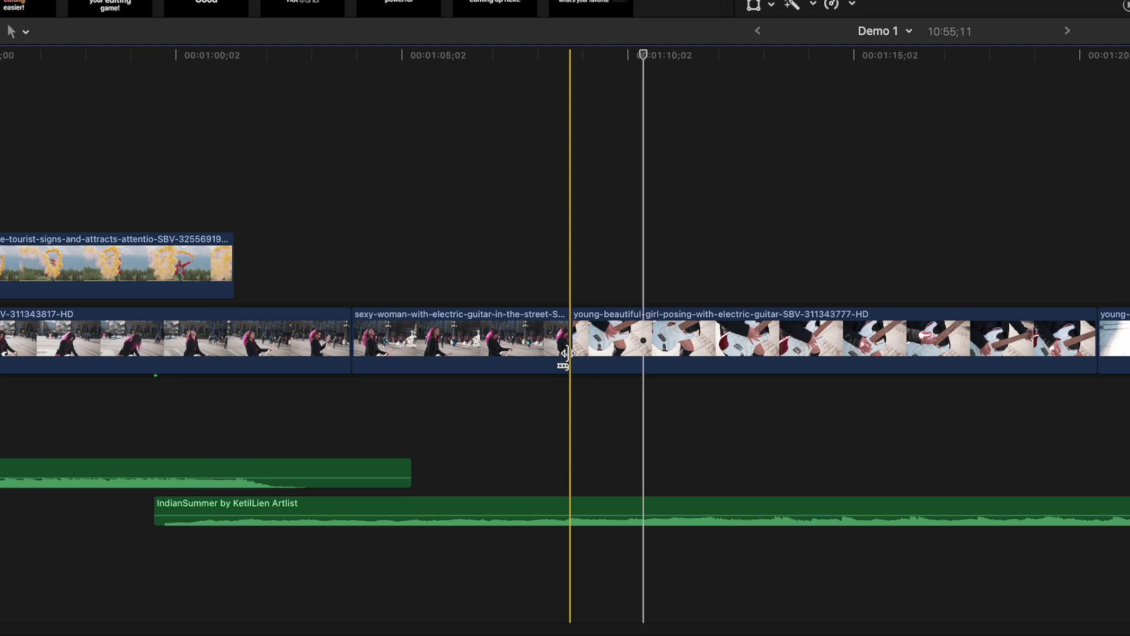
pyautogui.click(570, 351)
pyautogui.press('super+t')
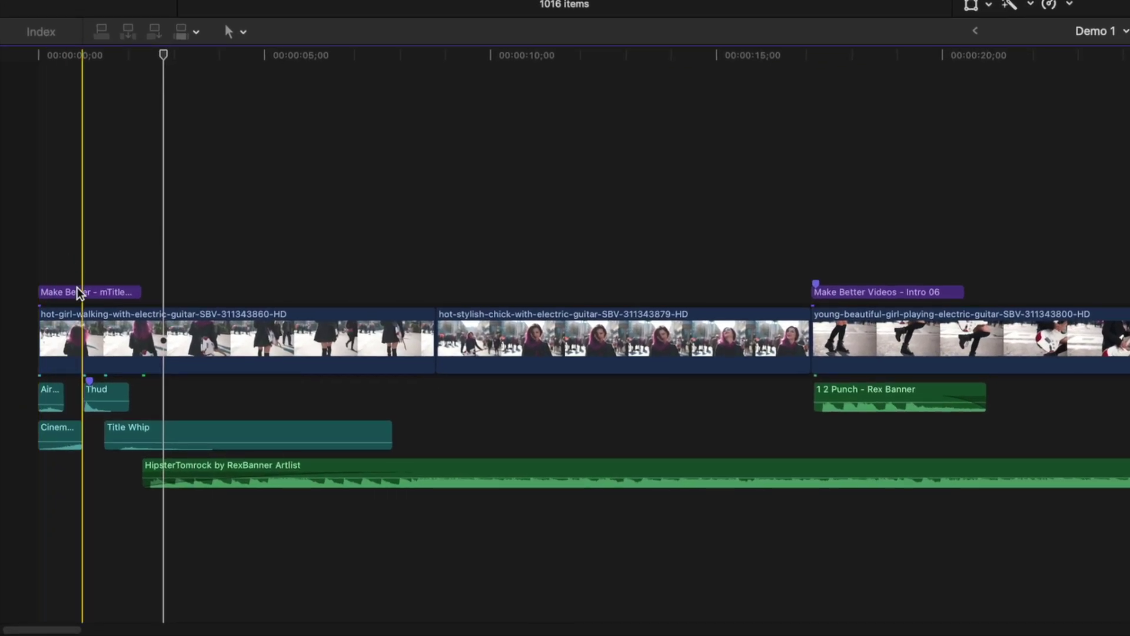
# - Copy the opening title with its four sound effects into a new 4K project named Assets, connected to a gap clip
pyautogui.moveTo(80, 293); pyautogui.dragTo(146, 433)
pyautogui.press('super+c')
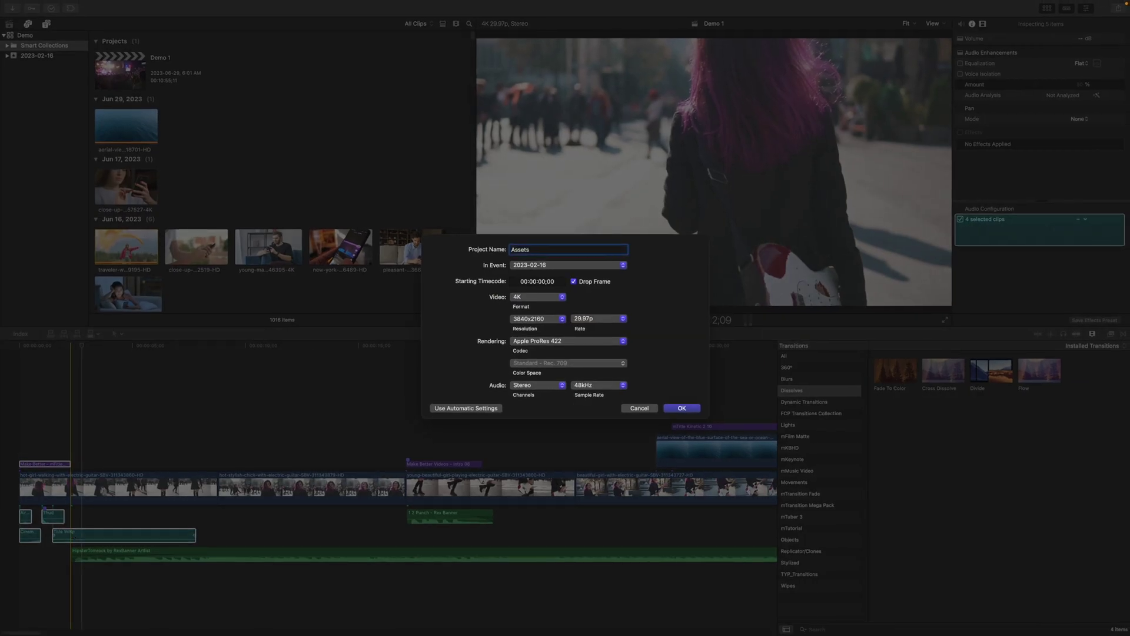
pyautogui.press('Return')
pyautogui.hotkey('alt', 'w')
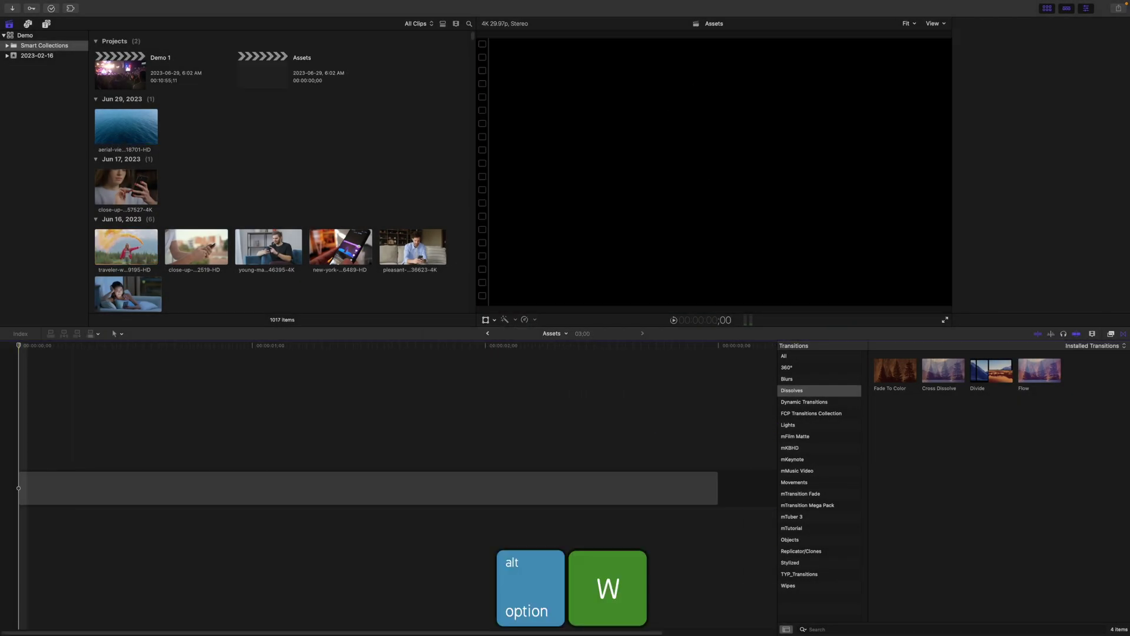
pyautogui.hotkey('alt', 'v')
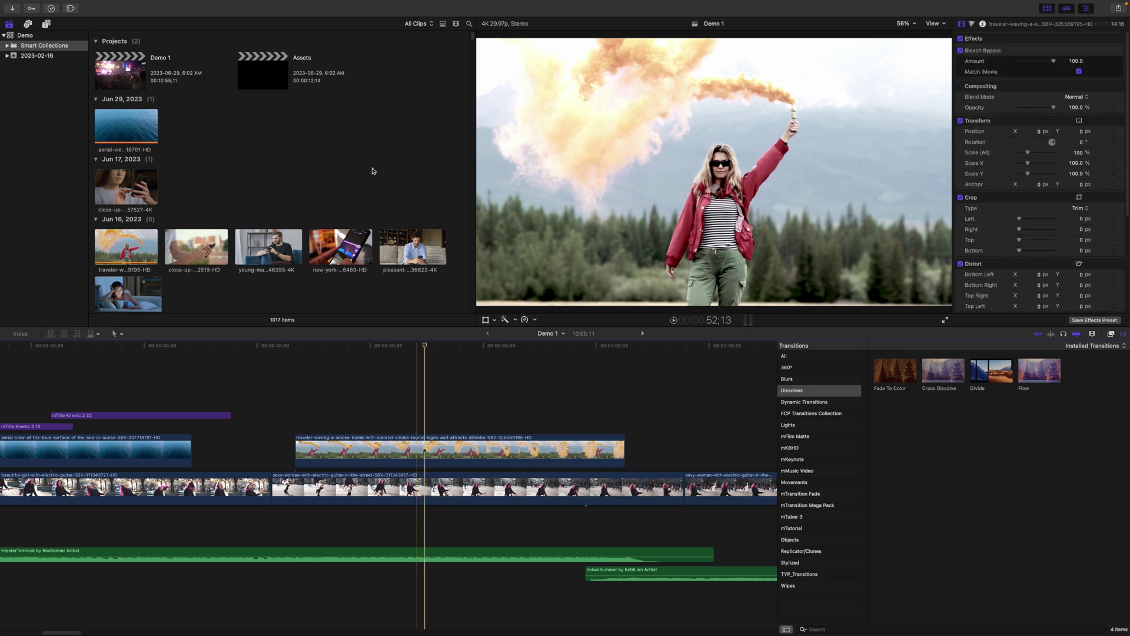
# - Copy all the title and sound clips from the Assets project, paste them over the smoke bomb clip in Demo 1 and play them
pyautogui.doubleClick(263, 64)
pyautogui.press('super+a')
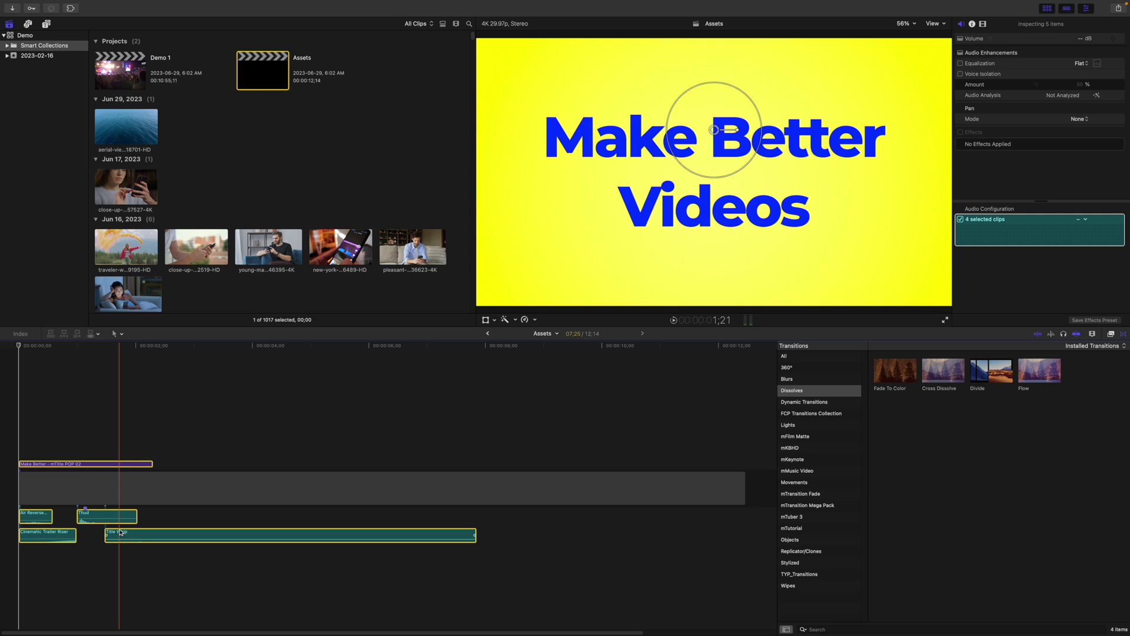
pyautogui.click(488, 334)
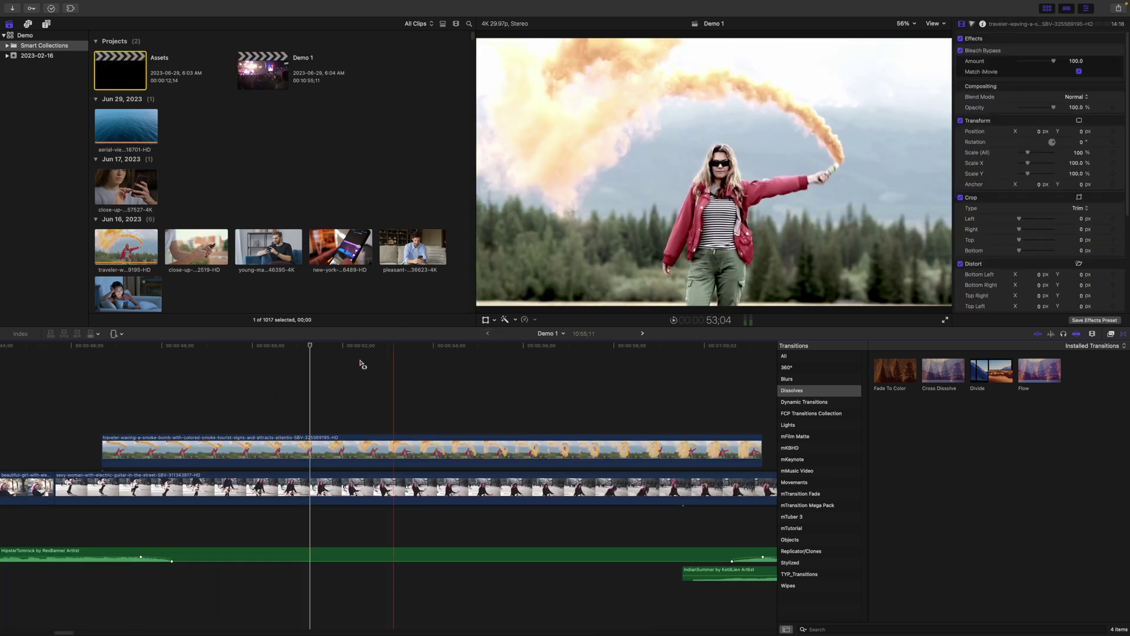
pyautogui.press('super+v')
pyautogui.press('space')
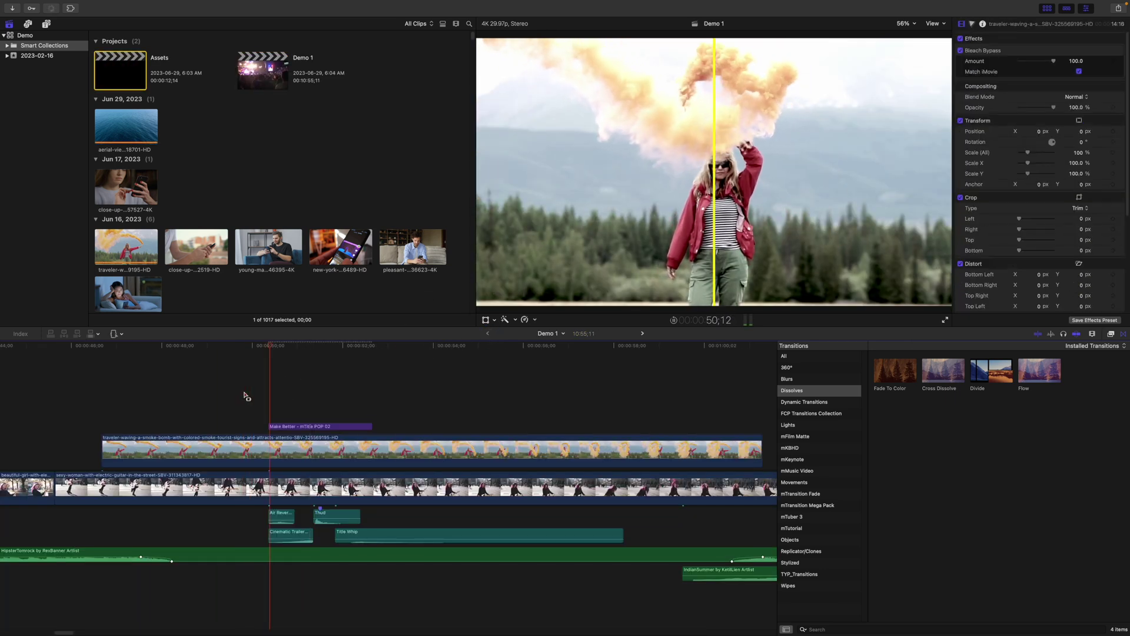